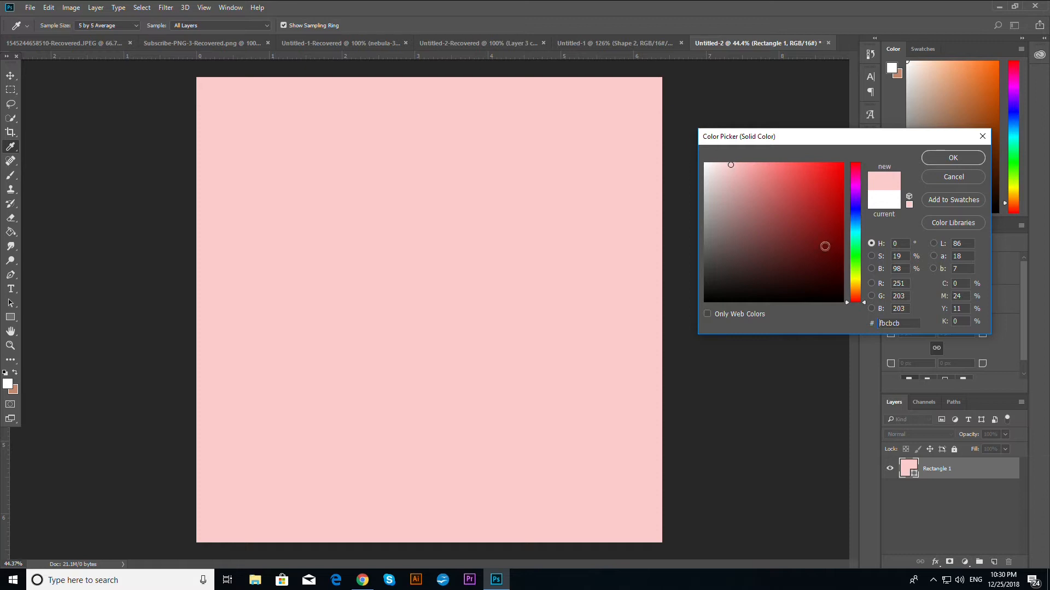
Apply the light pink fill #fbcbcb to the background rectangle
left_click(934, 158)
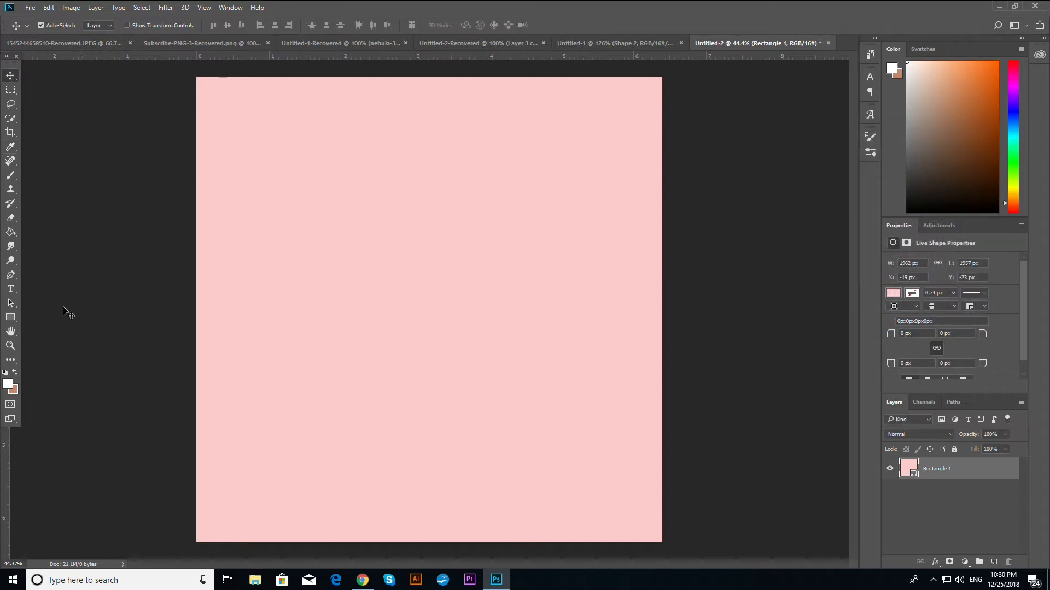
Draw a white ellipse-shape circle about 1530 px in diameter on a new layer above the pink background
left_click(7, 322)
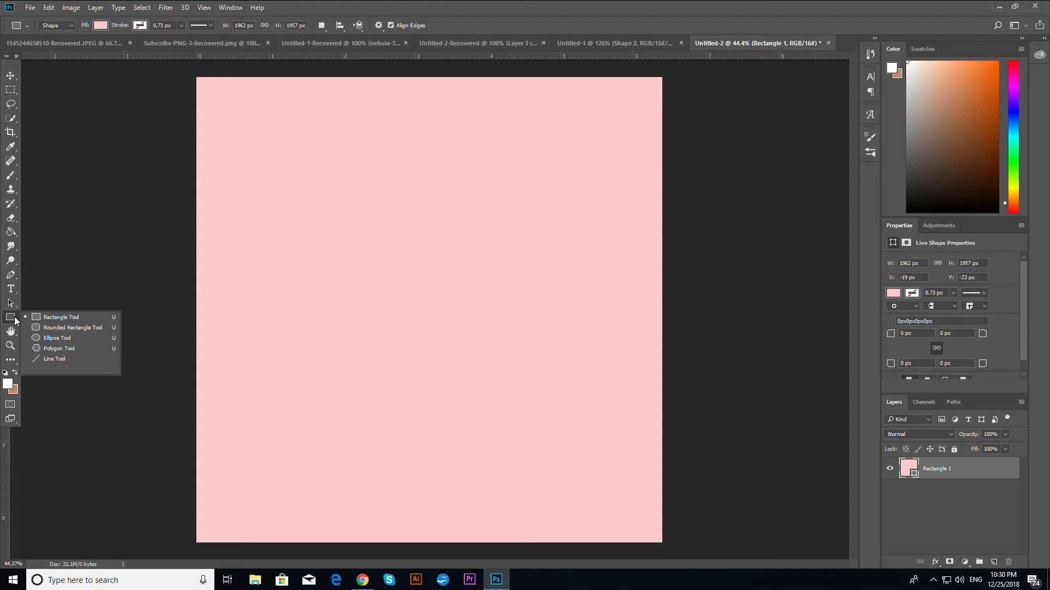
left_click(66, 339)
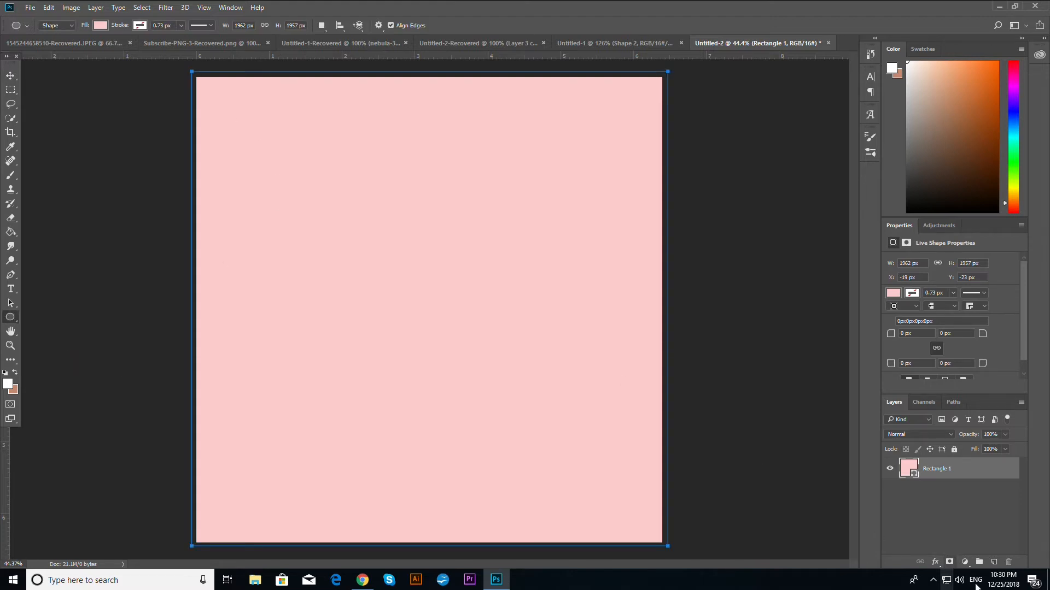
left_click(993, 563)
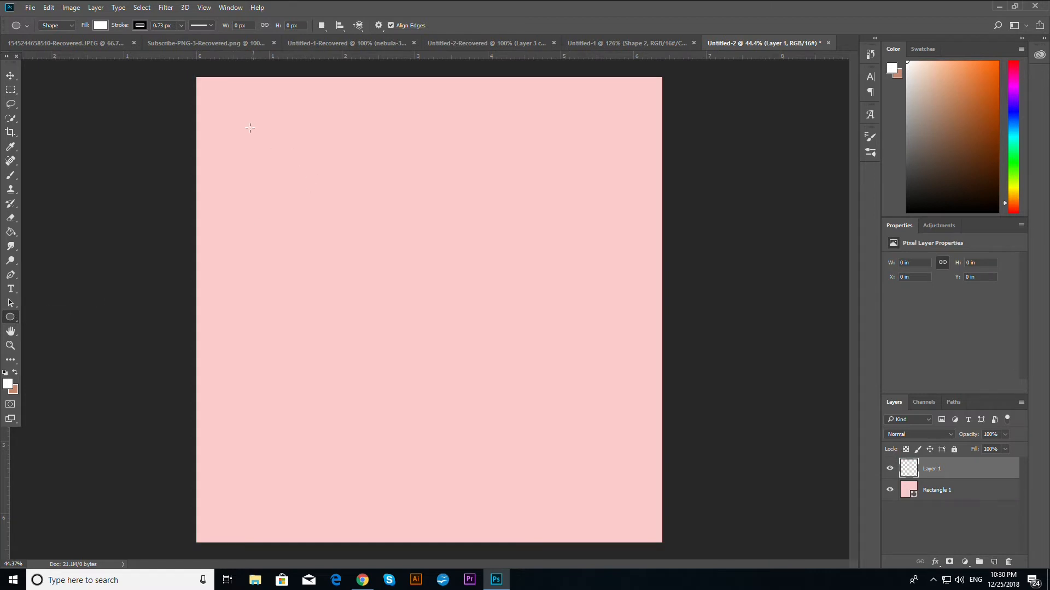
left_click_drag(248, 128, 662, 499)
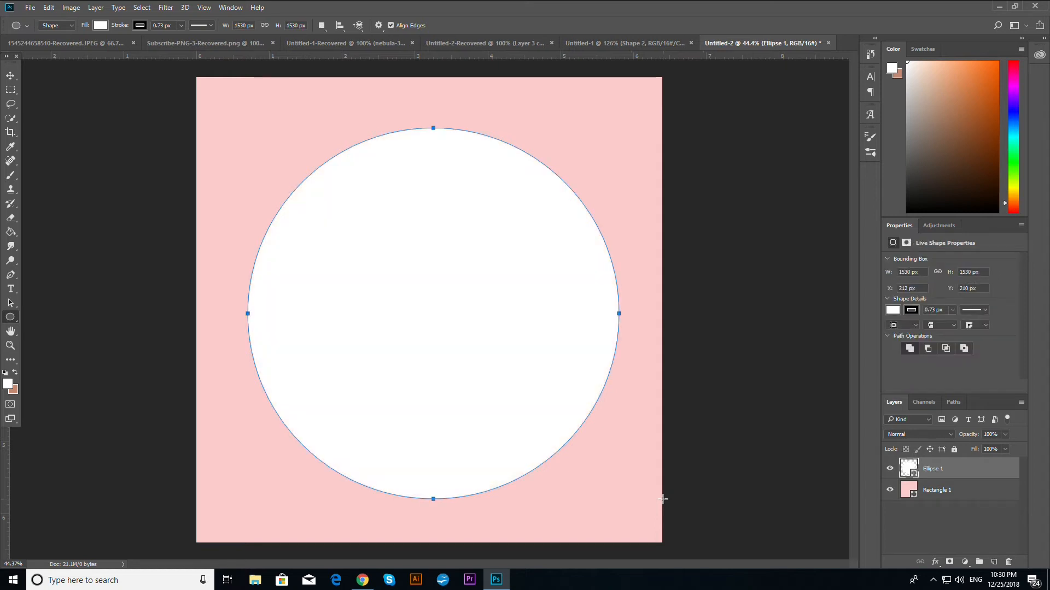
Remove the black stroke from the white circle
left_click(10, 75)
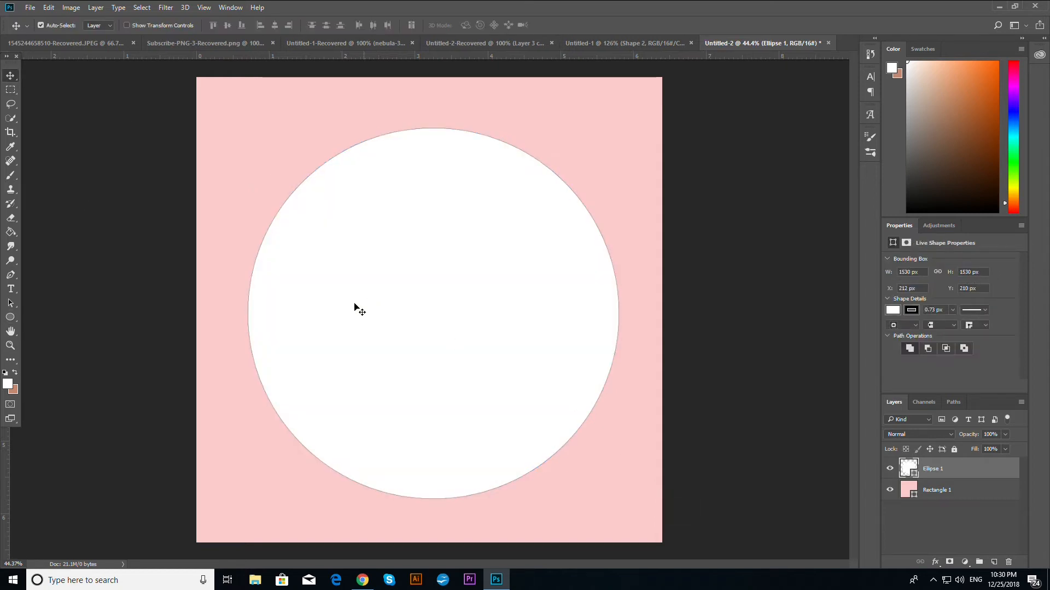
left_click(11, 317)
left_click(140, 25)
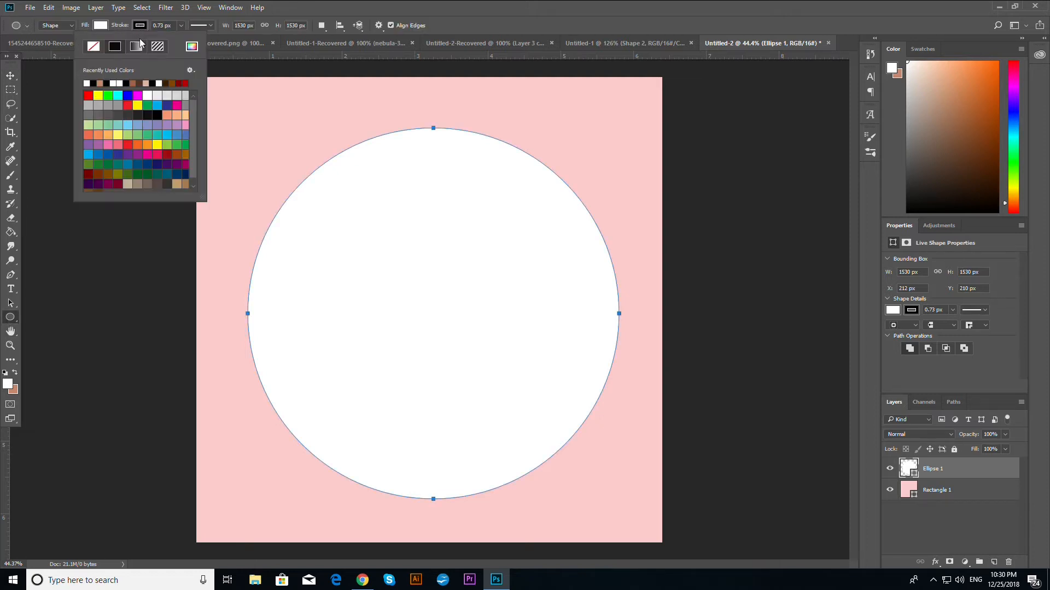
left_click(94, 47)
Nudge the white circle left and up to X 197 px, Y 191 px to centre it on the canvas
key("v")
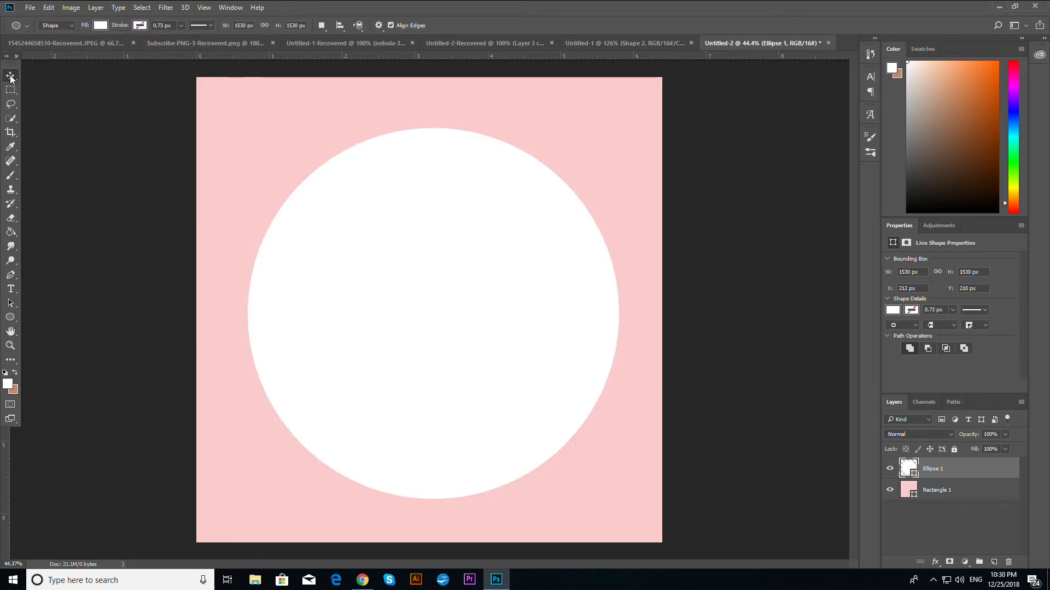
key("Left")
key("Left")
key("Left")
key("Left")
key("Left")
key("Left")
key("Left")
key("Left")
key("Left")
key("Up")
key("Up")
key("Up")
key("Up")
key("Up")
key("Up")
key("Up")
key("Up")
key("Up")
key("Up")
key("Up")
key("Up")
key("Up")
key("Up")
key("Up")
key("Left")
key("Left")
key("Left")
key("Left")
key("Left")
key("Left")
key("Up")
key("Up")
key("Up")
key("Up")
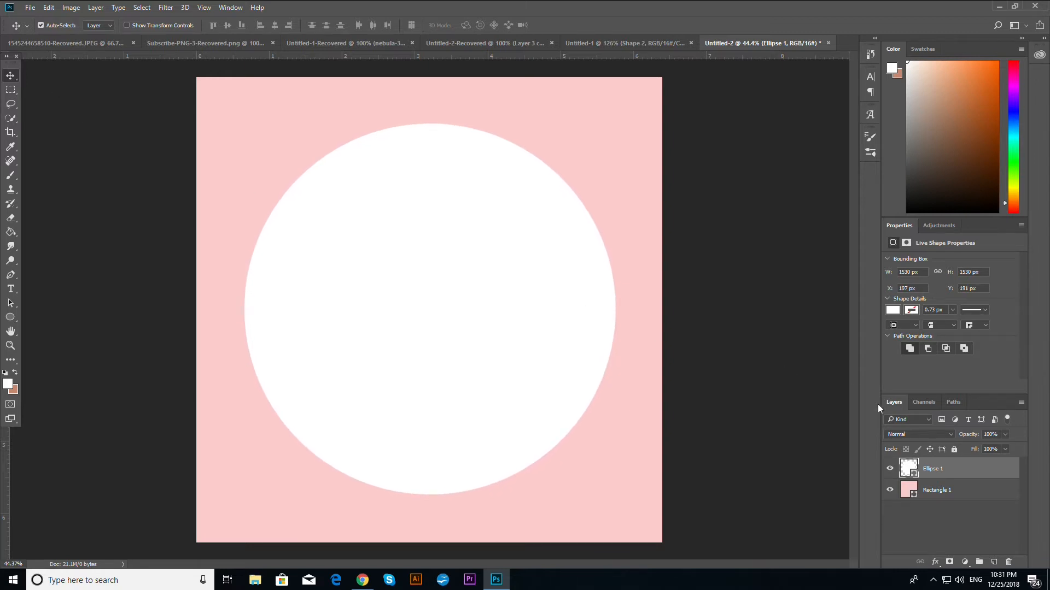
Add a Gradient Overlay to the circle and set the gradient's light stop to cream #fef9e9
double_click(966, 465)
left_click(629, 246)
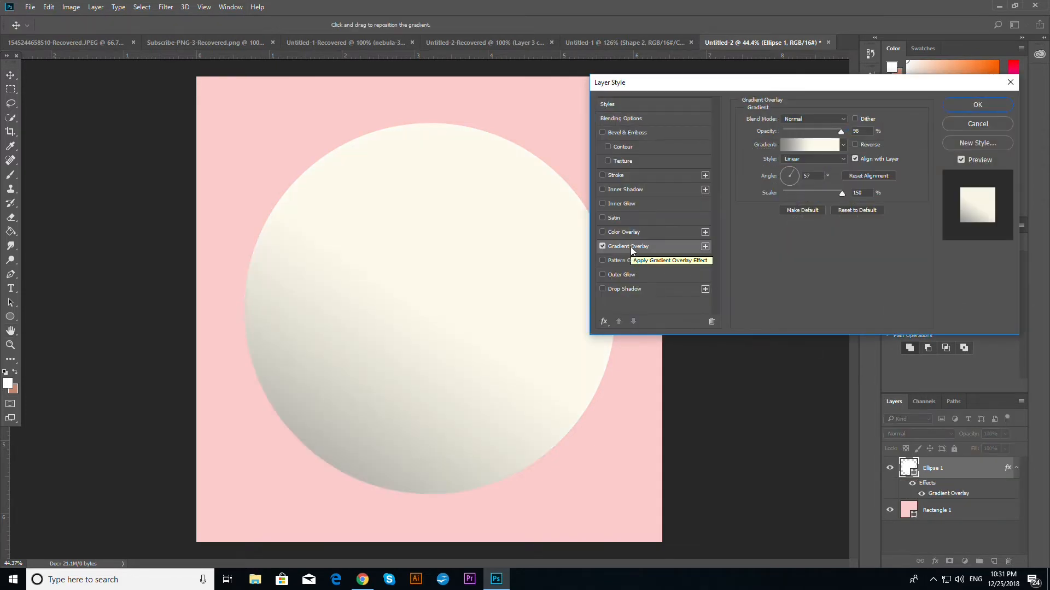
left_click(818, 149)
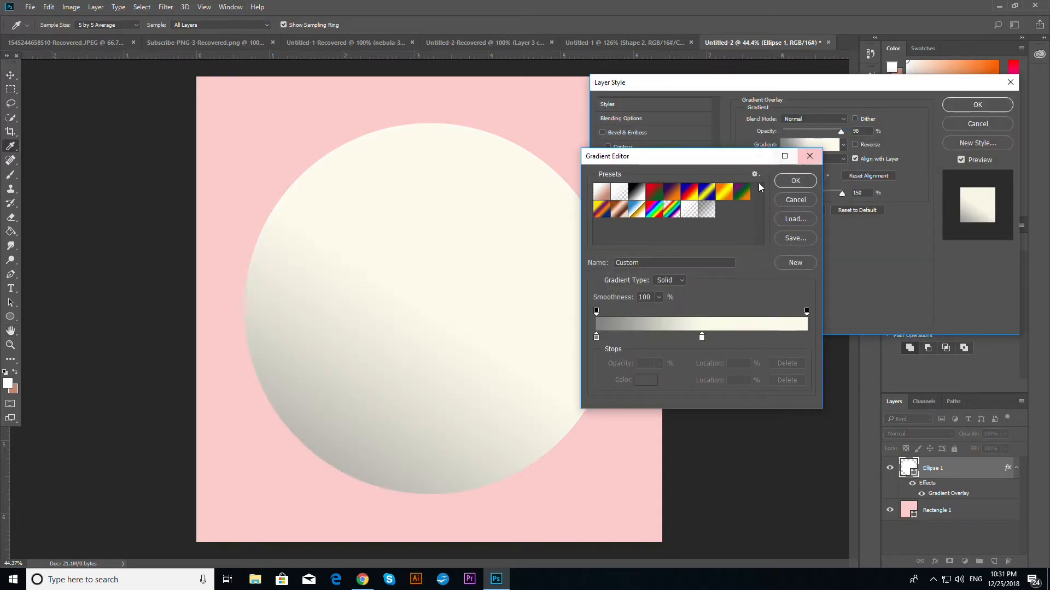
double_click(702, 337)
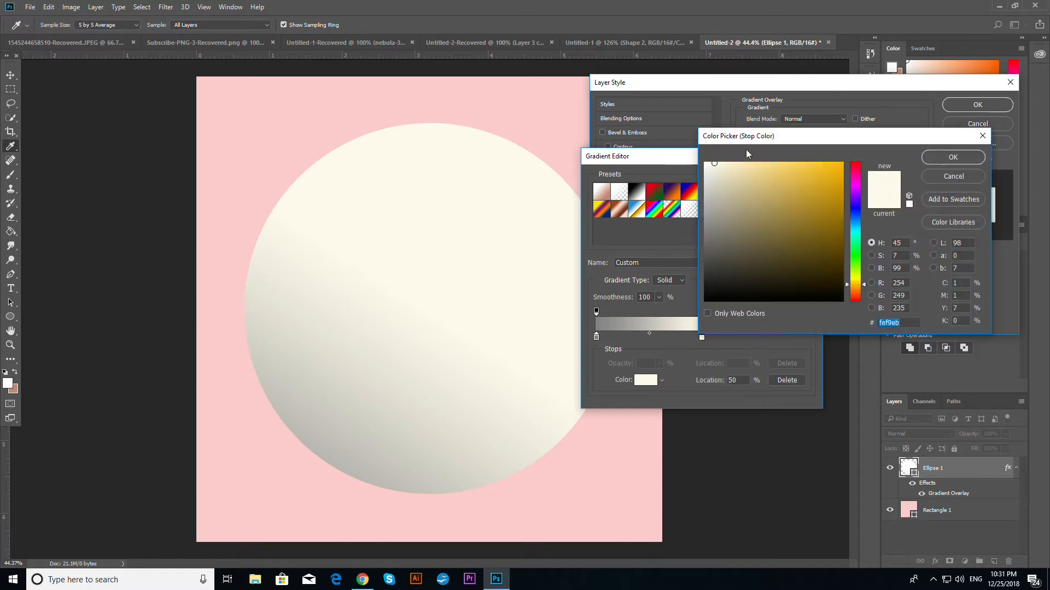
left_click(715, 163)
left_click(953, 156)
Darken the circle gradient's grey stop to #767575 and apply the overlay with its scale at 120%
left_click(596, 337)
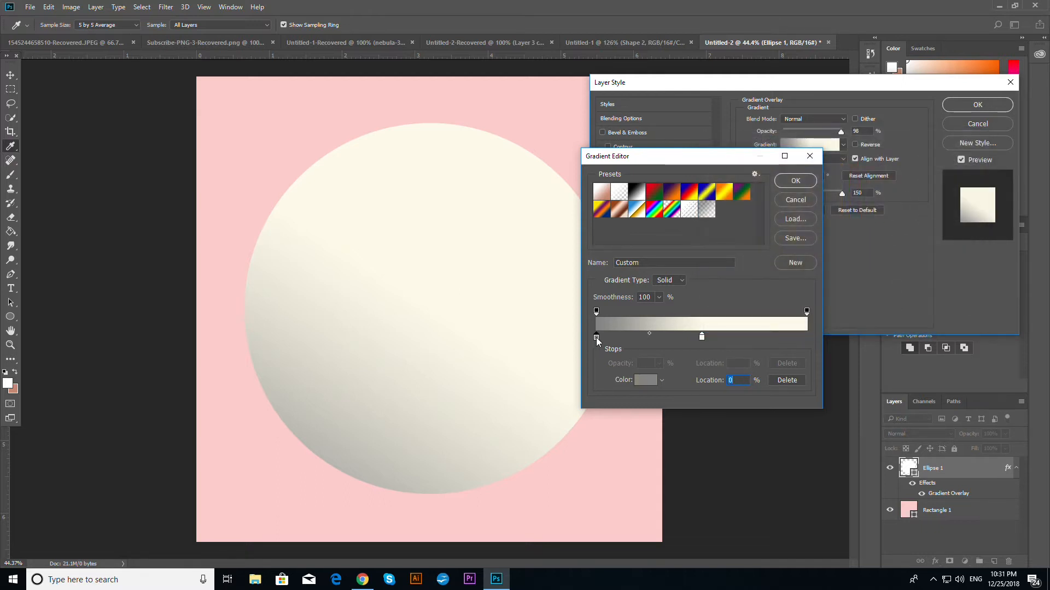
double_click(596, 337)
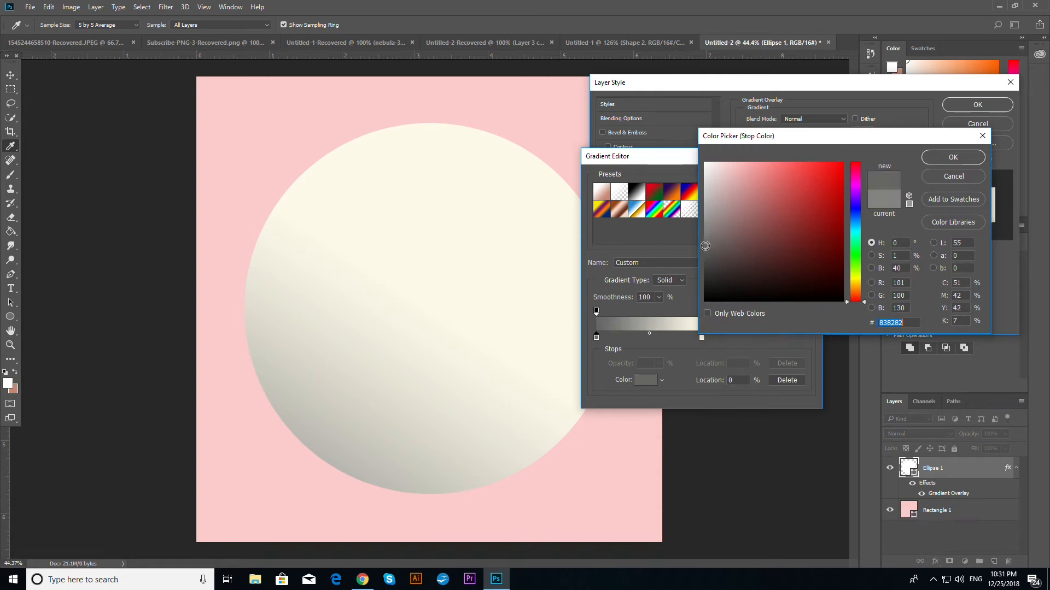
left_click_drag(706, 245, 706, 238)
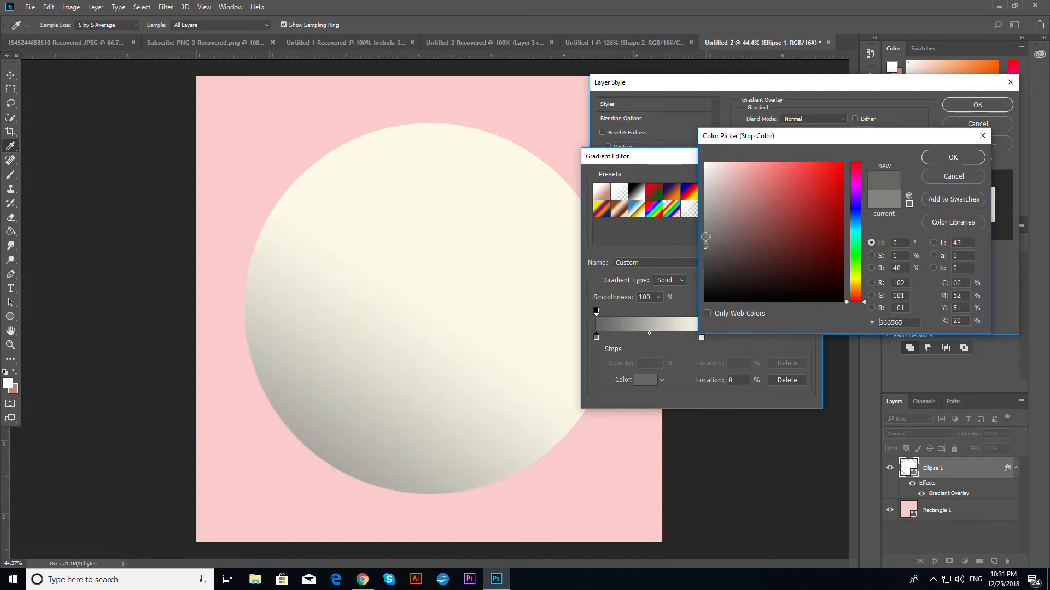
left_click(954, 157)
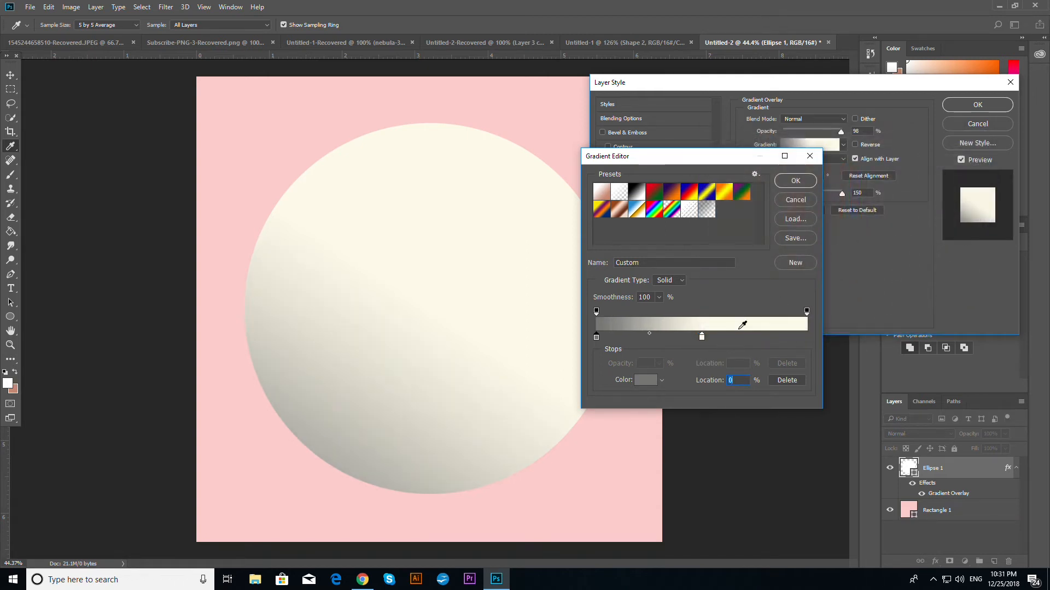
left_click(801, 188)
mouse_move(842, 194)
left_mouse_down()
mouse_move(810, 194)
mouse_move(828, 195)
left_mouse_up()
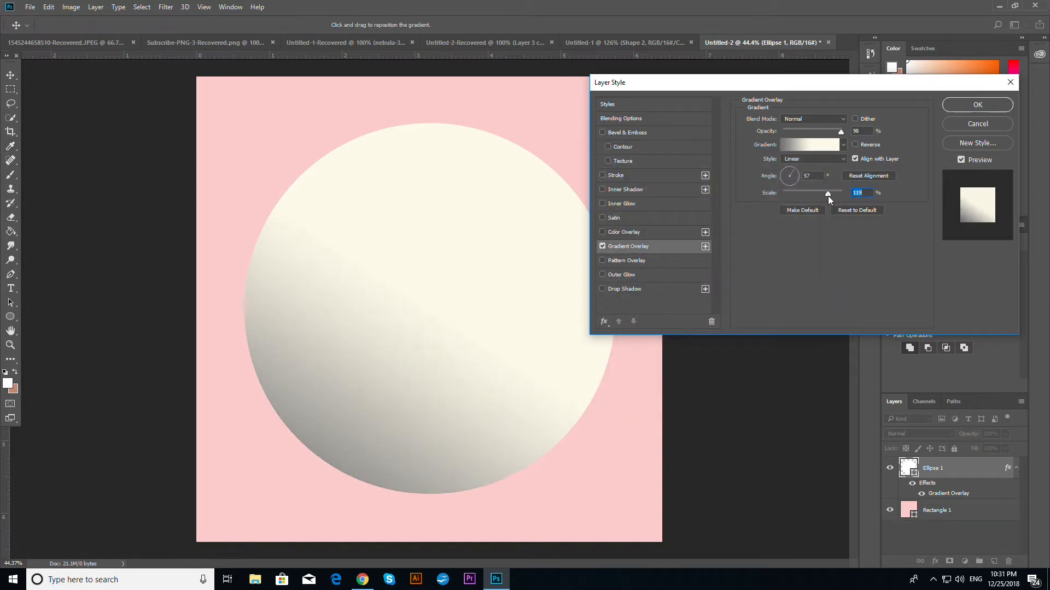
left_click(978, 105)
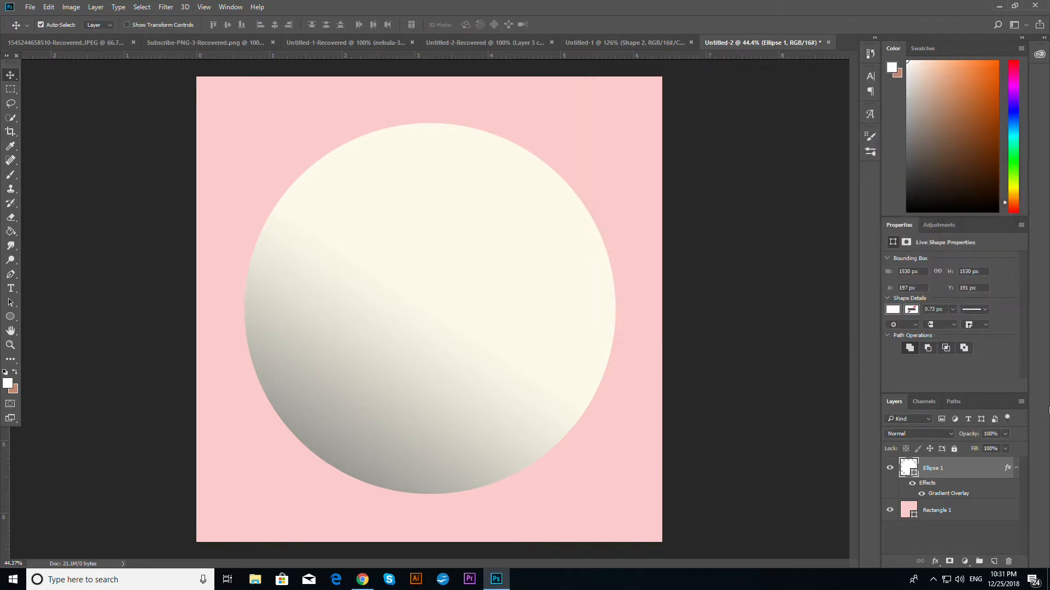
Duplicate the Ellipse 1 layer in the same document as Ellipse 1 copy
right_click(971, 471)
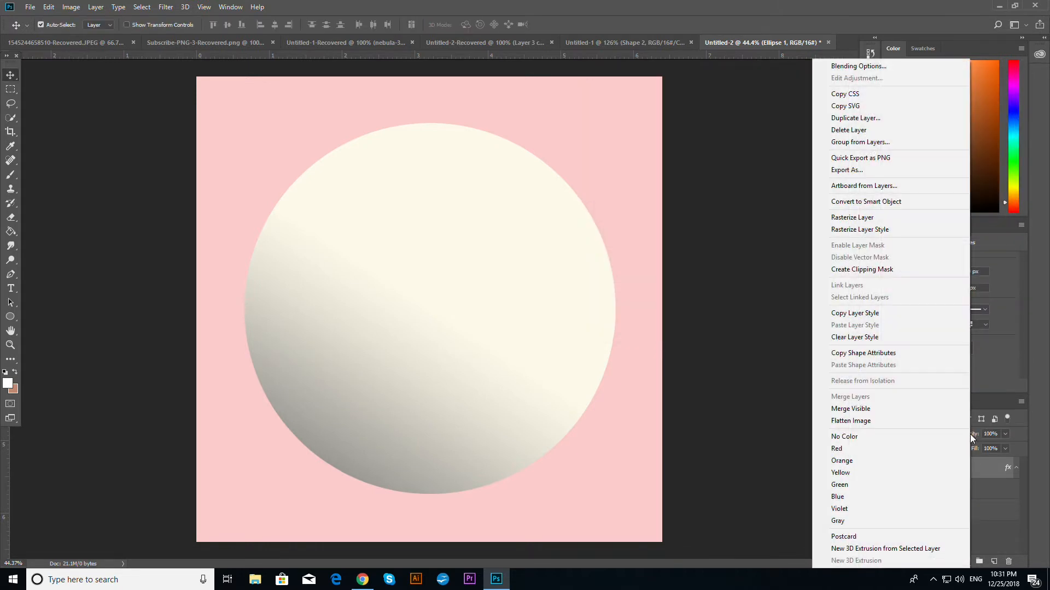
left_click(873, 119)
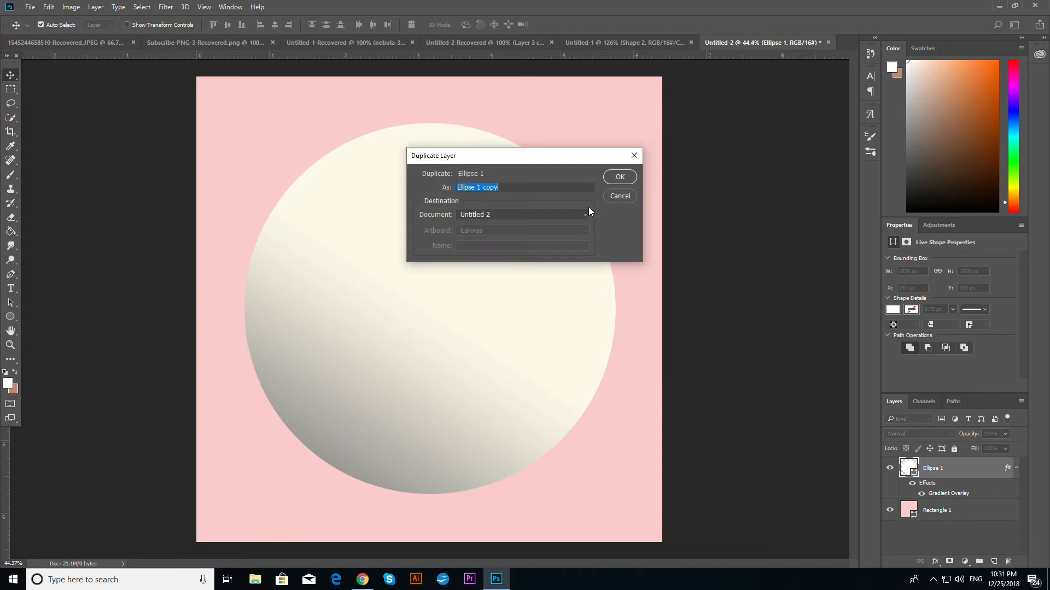
left_click(615, 177)
Scale the duplicated circle to about 79% and centre it inside the original circle
key("t")
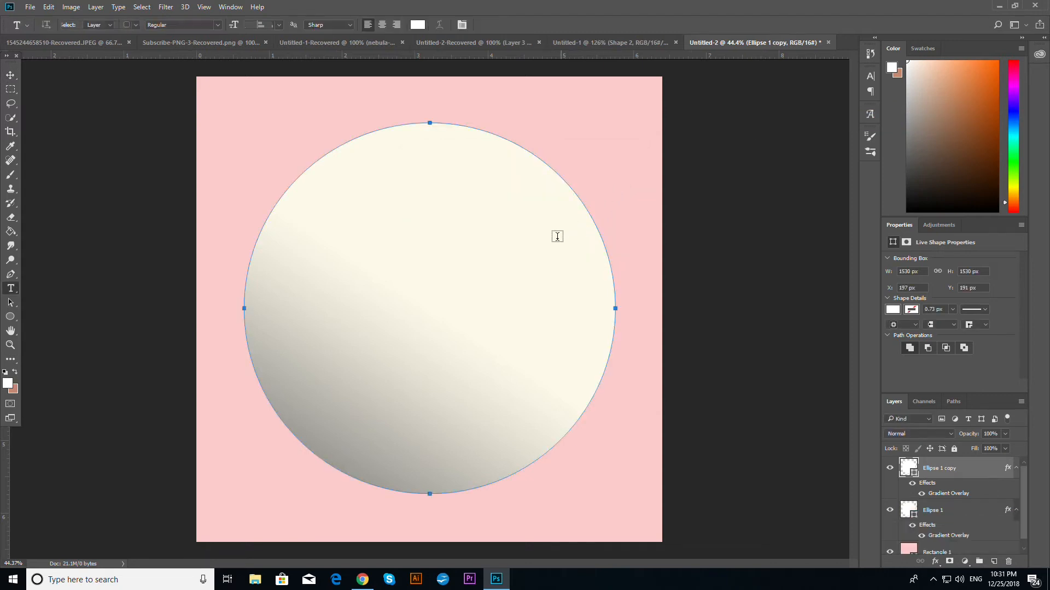
left_click(9, 76)
key("ctrl+t")
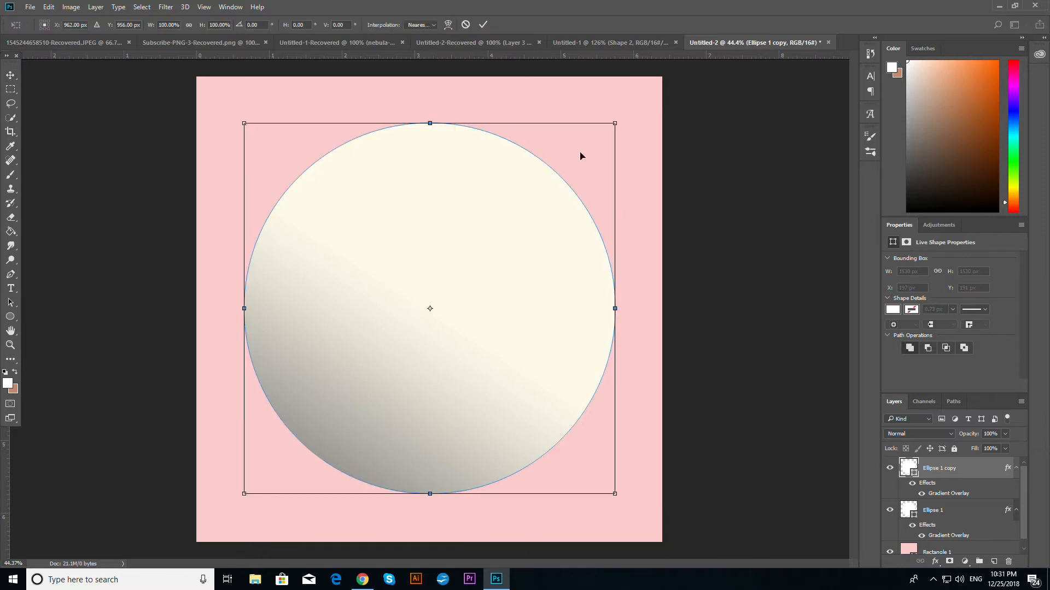
left_click_drag(616, 124, 582, 194)
left_click_drag(518, 267, 544, 246)
left_click_drag(590, 150, 567, 173)
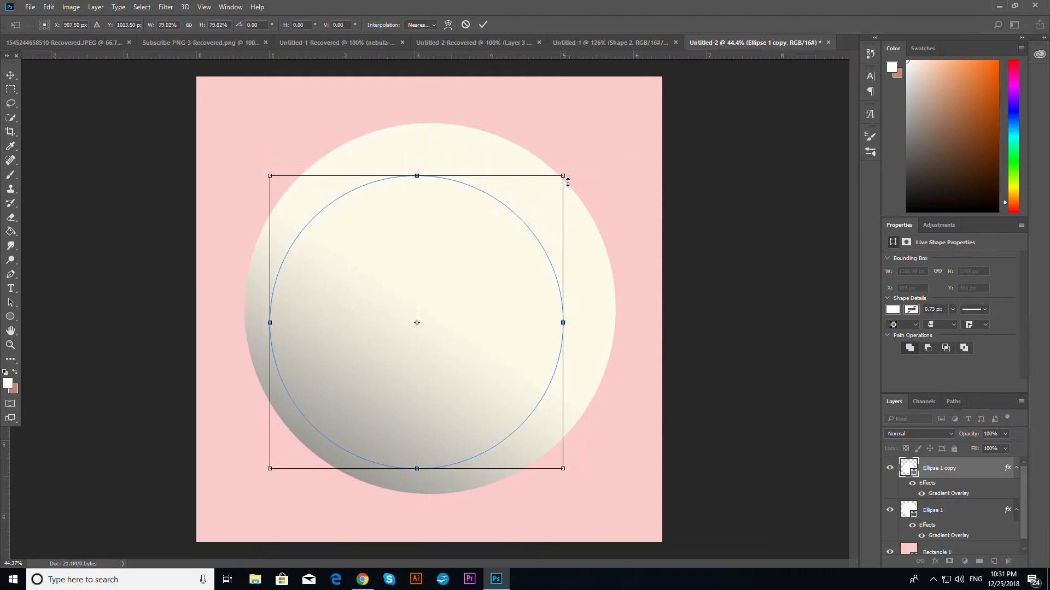
mouse_move(533, 240)
left_mouse_down()
mouse_move(552, 220)
mouse_move(543, 229)
left_mouse_up()
left_click(10, 75)
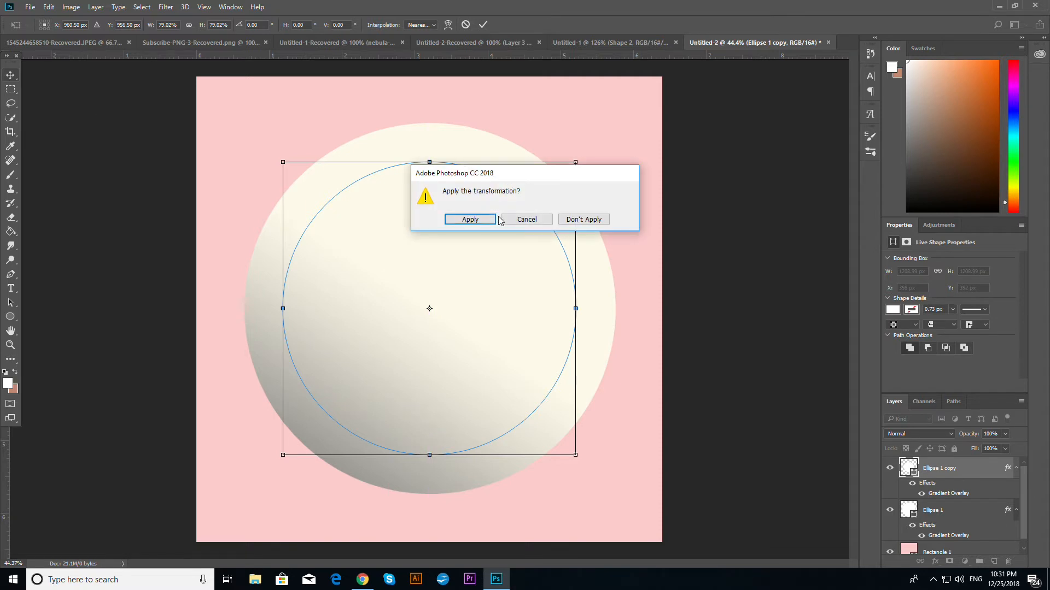
left_click(480, 221)
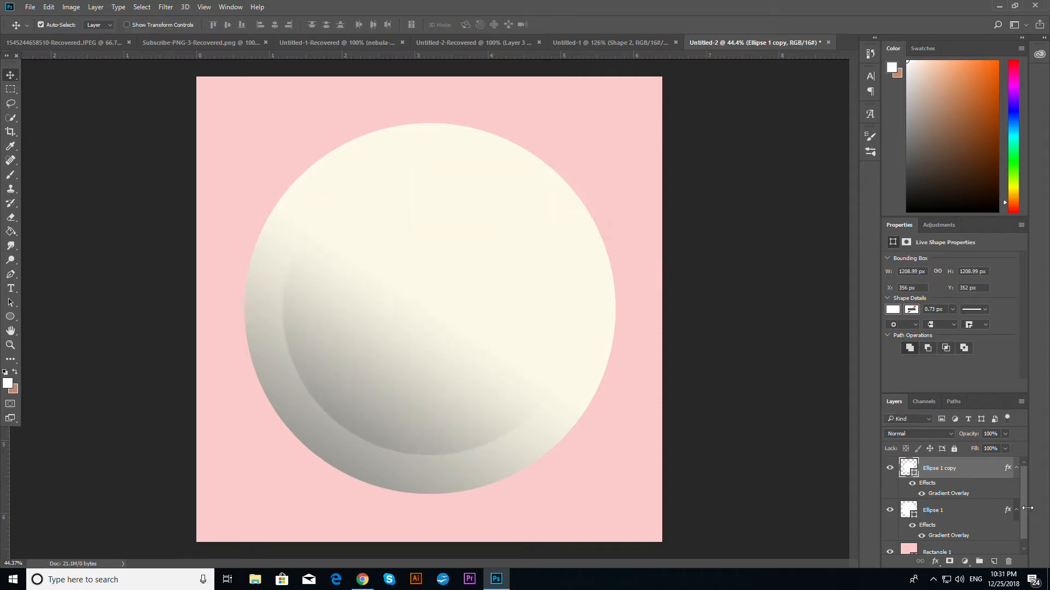
Reverse the smaller circle's overlay gradient by moving the grey stop to 100% and the cream stop to 41%
double_click(981, 468)
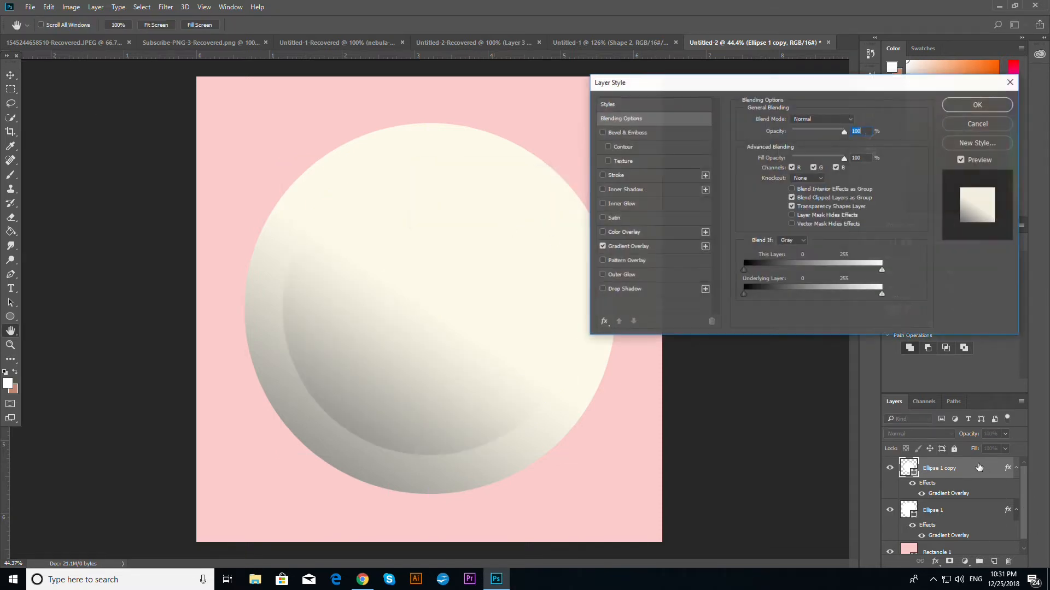
left_click(638, 247)
left_click(812, 146)
left_click_drag(596, 336, 791, 337)
left_click_drag(703, 338, 667, 338)
left_click_drag(792, 338, 808, 336)
left_click_drag(668, 339, 682, 339)
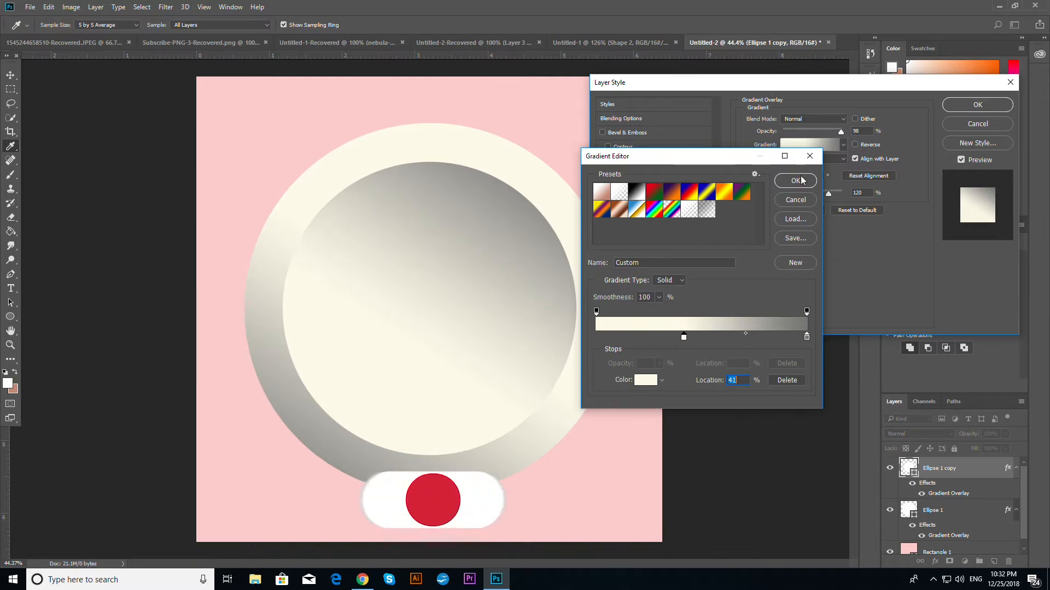
Lighten the grey stop of the smaller circle's gradient to about #8e8c8c
double_click(807, 336)
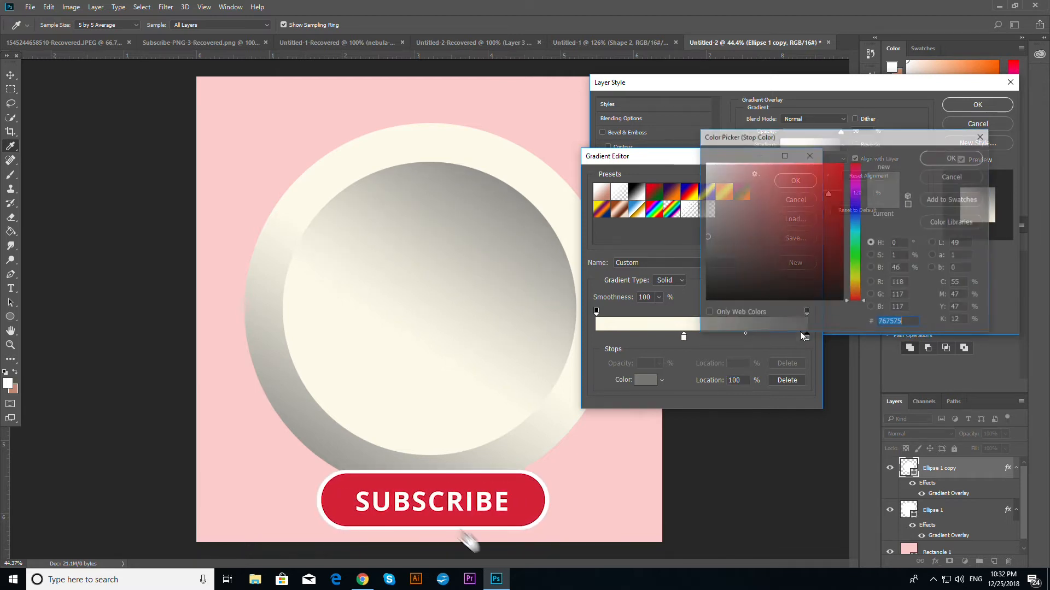
left_click(707, 220)
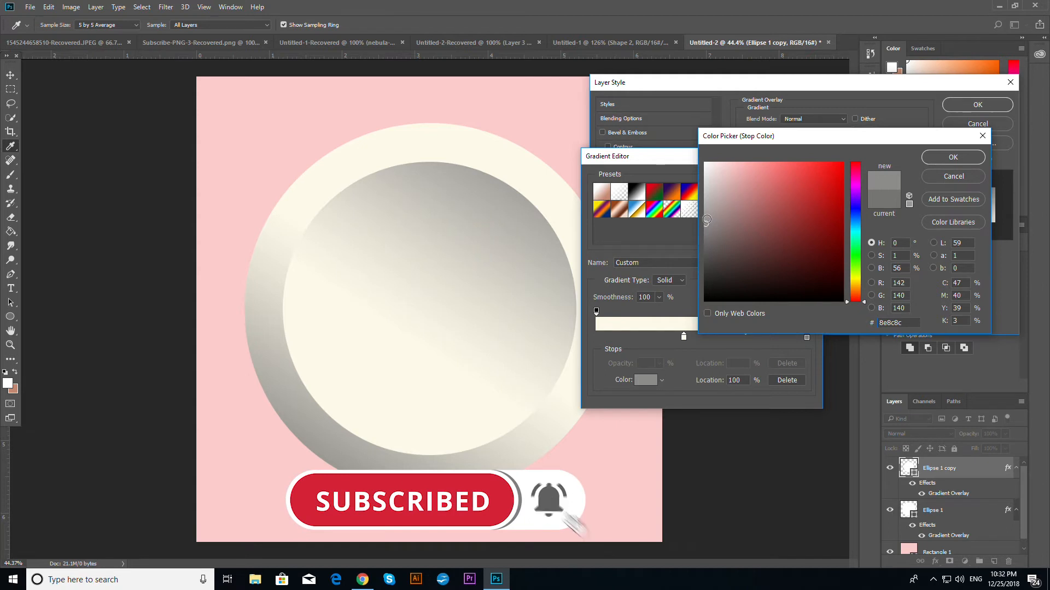
left_click(950, 156)
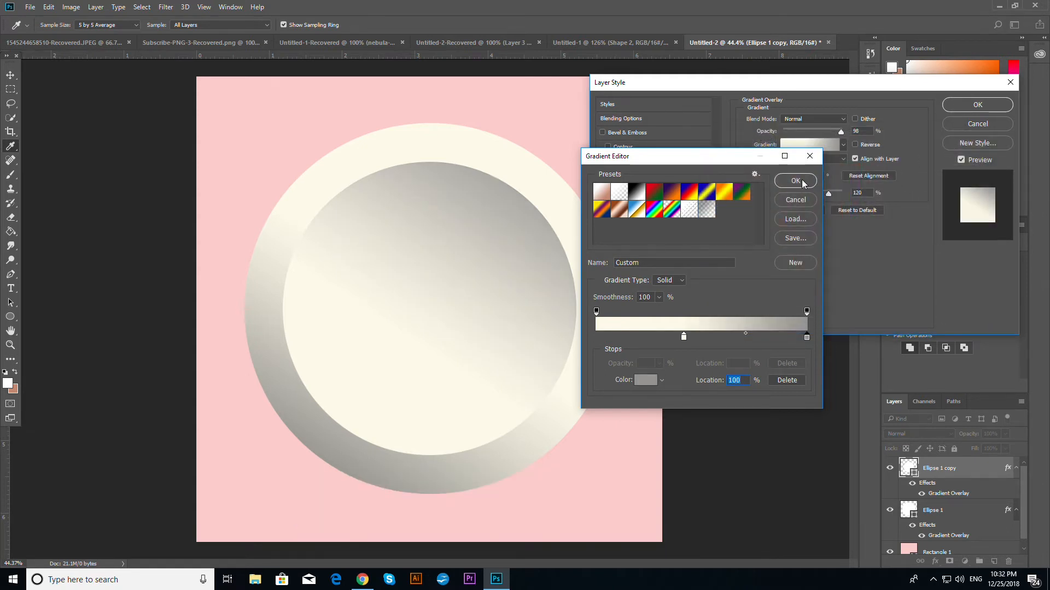
Set the light stop of the smaller circle's gradient to warmer cream #fef4d6 and apply the layer style
double_click(683, 337)
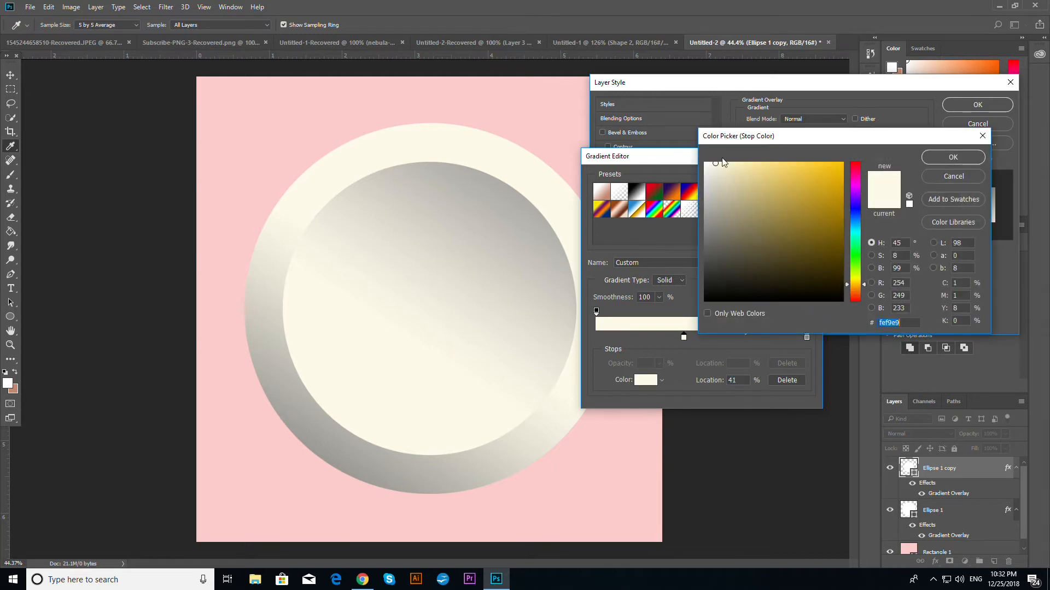
left_click(721, 163)
left_click(935, 159)
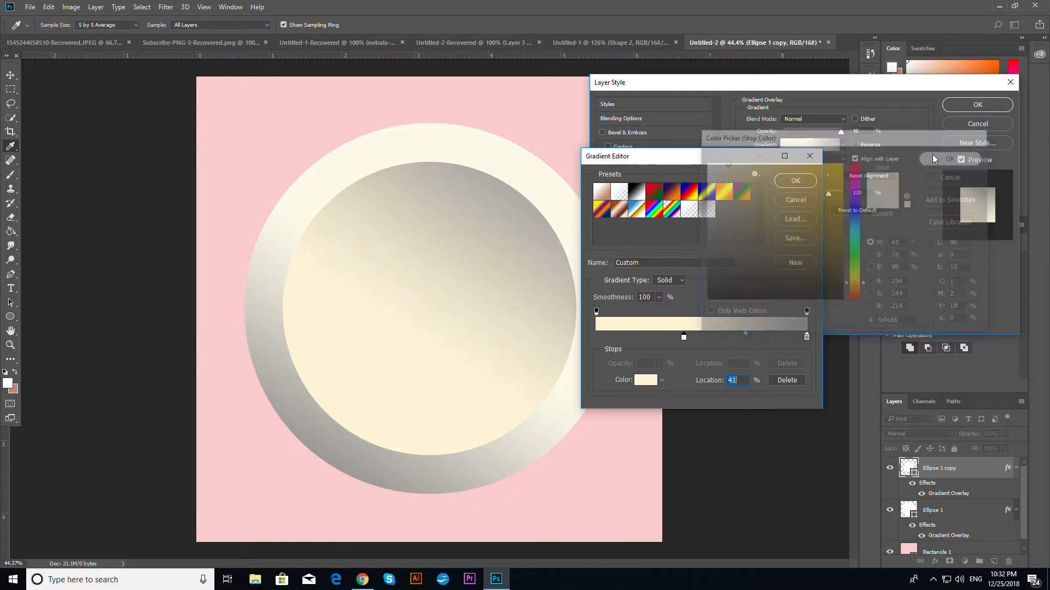
left_click(809, 180)
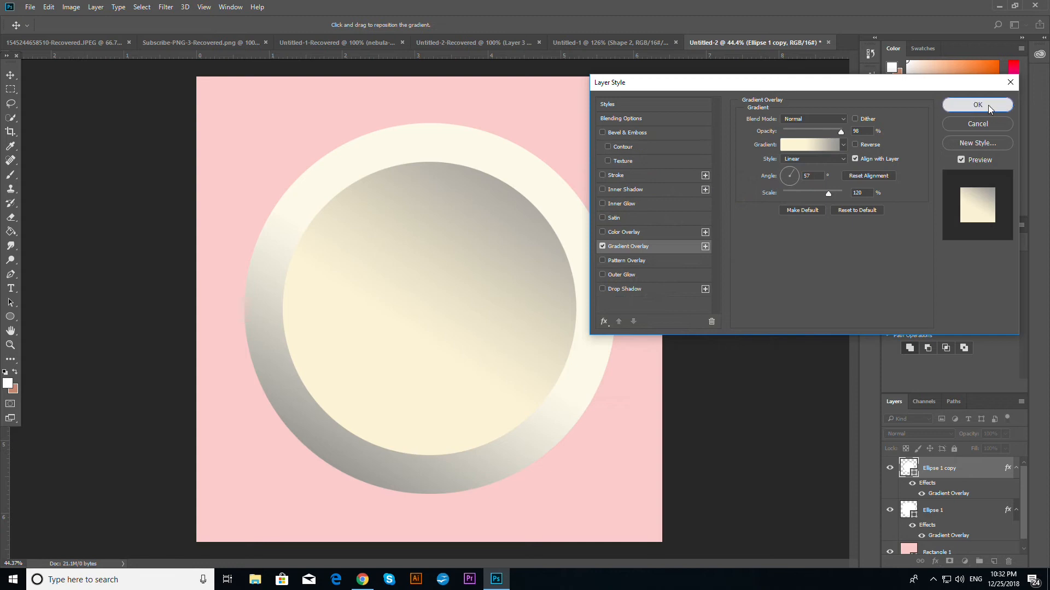
left_click(977, 105)
Match the light stop of the larger circle's overlay gradient to the smaller circle's cream by sampling it from the canvas, and apply the layer style
left_click(938, 539)
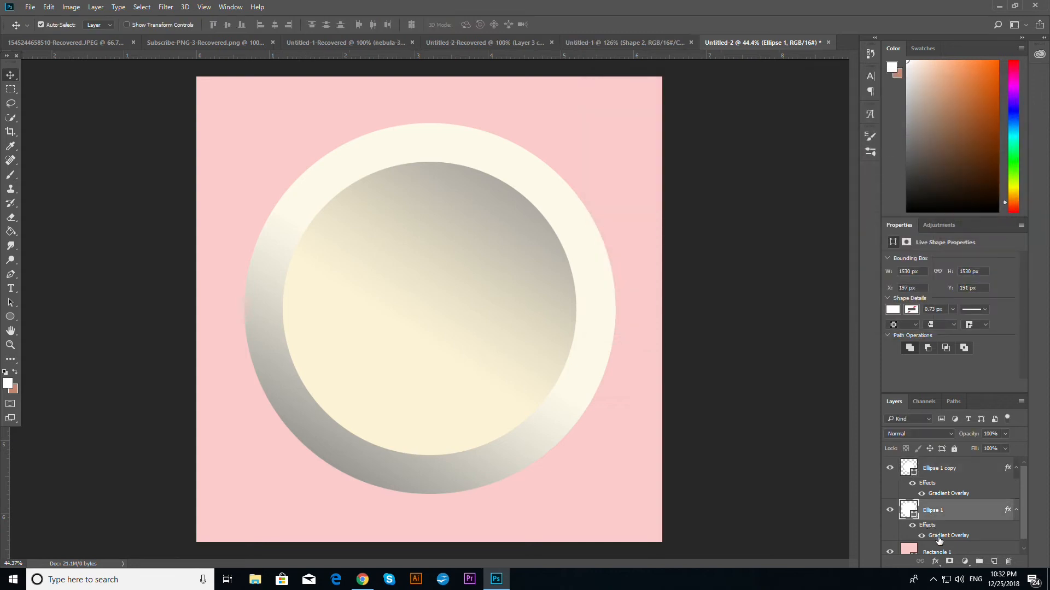
double_click(944, 536)
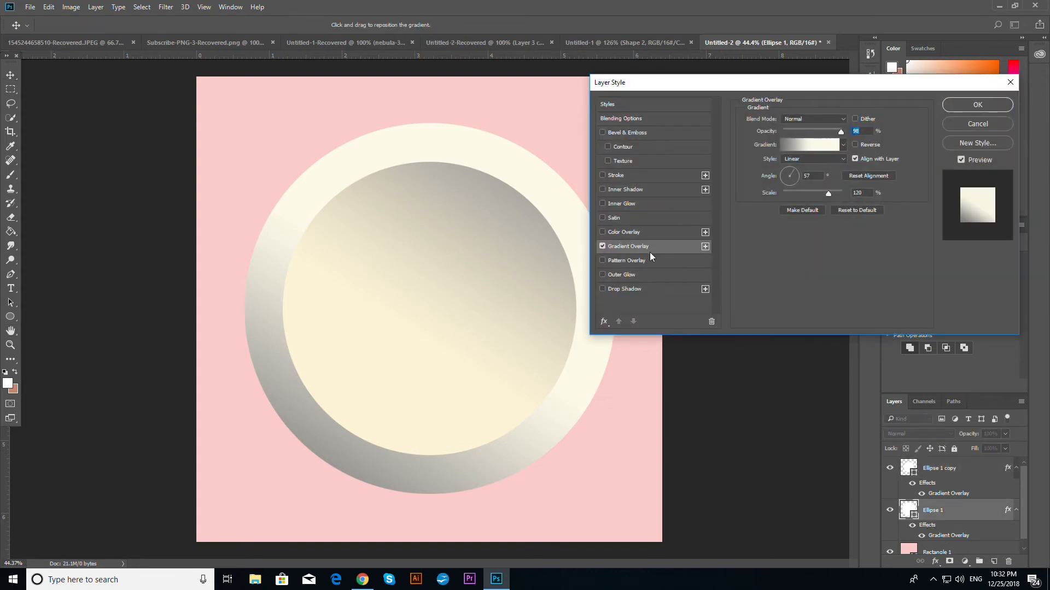
left_click(809, 144)
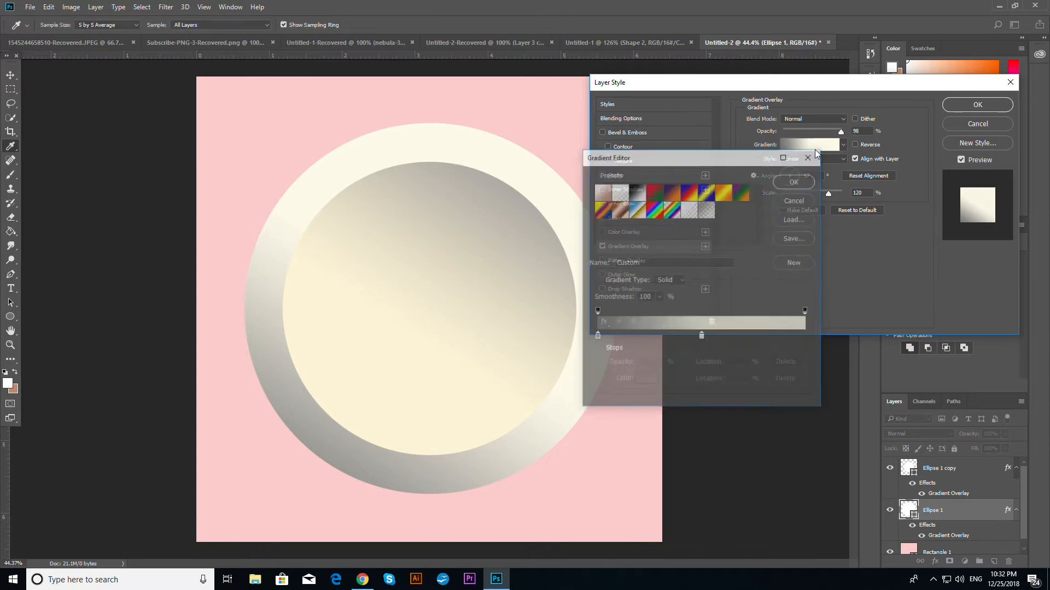
double_click(702, 338)
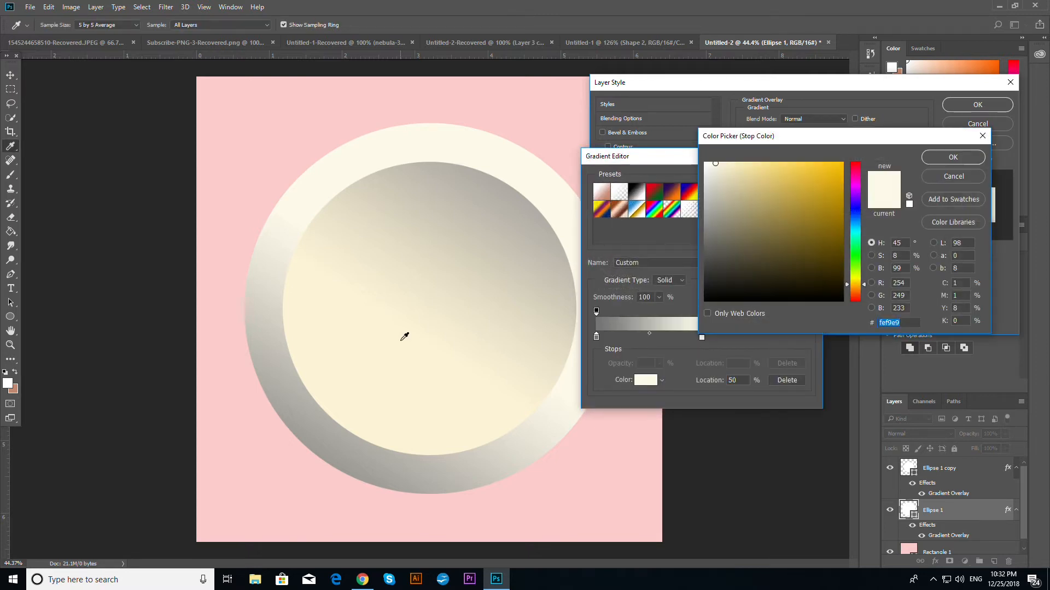
left_click(307, 337)
left_click(954, 157)
left_click(797, 180)
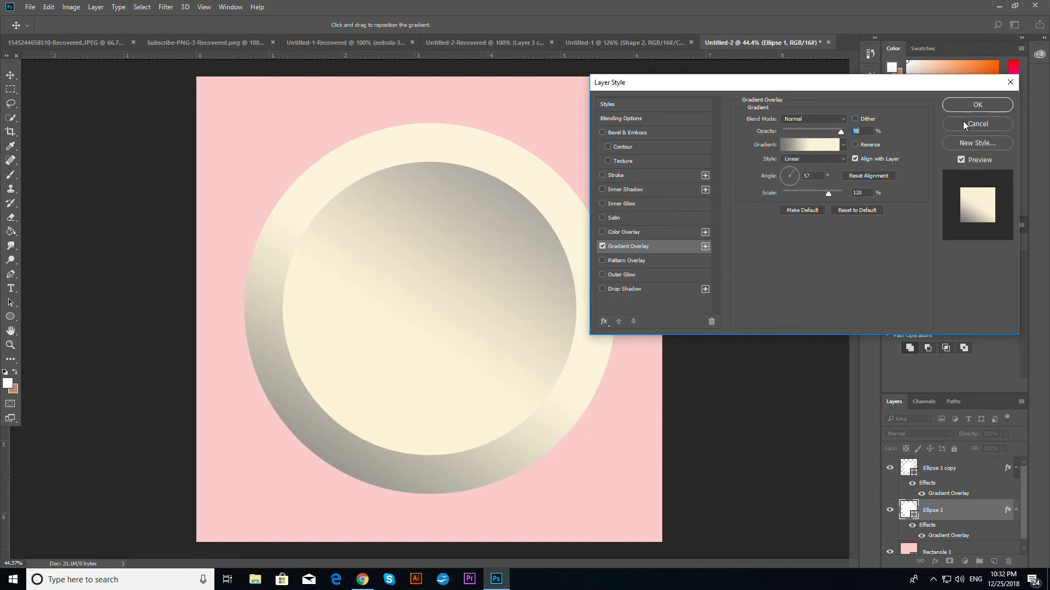
left_click(979, 106)
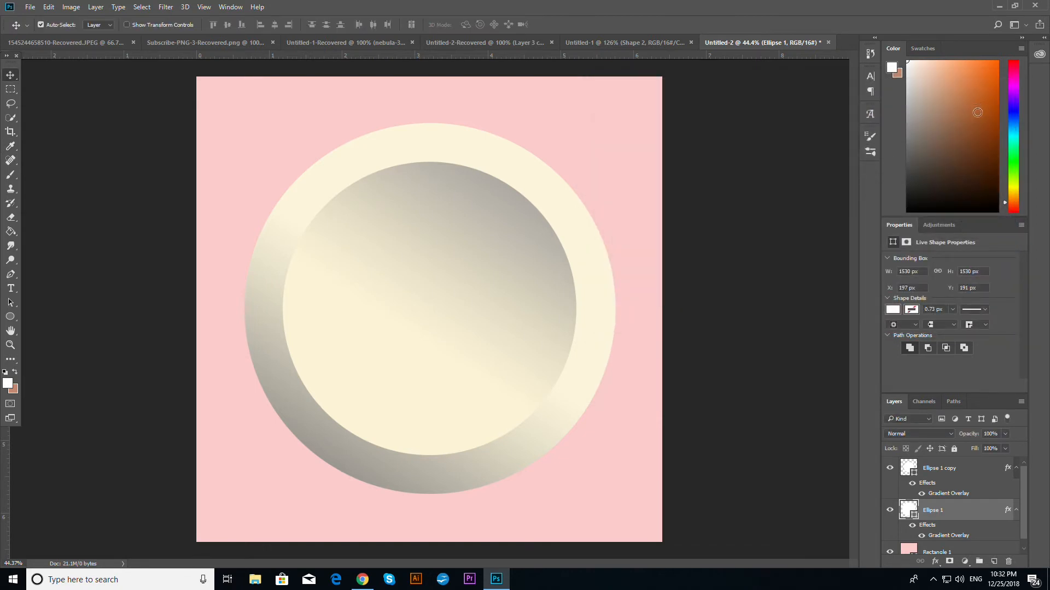
Draw a white ellipse about 334 × 148 px on a new layer above the smaller circle and remove its stroke
left_click(983, 474)
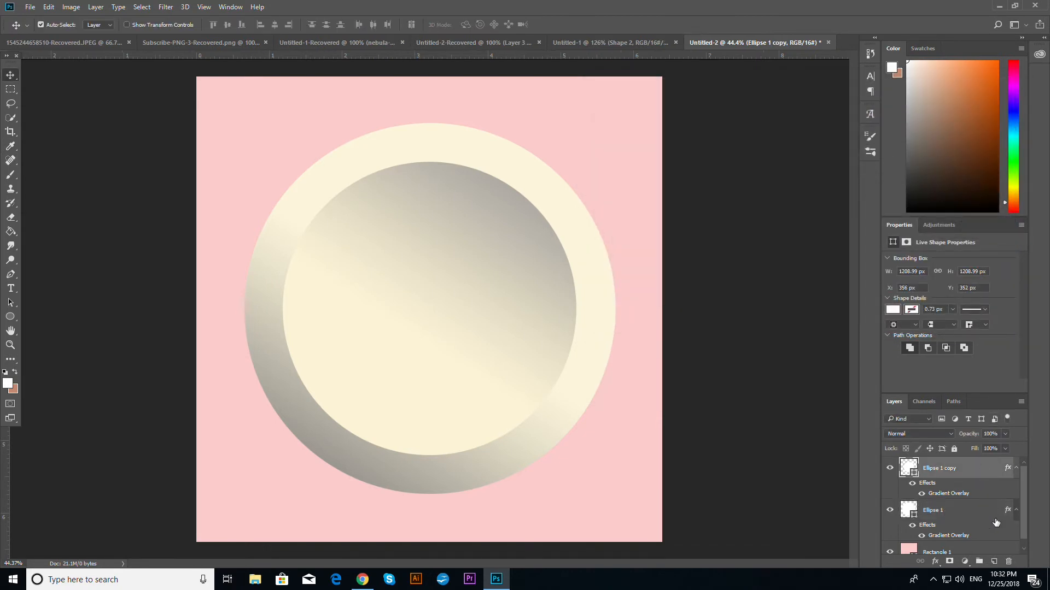
left_click(994, 562)
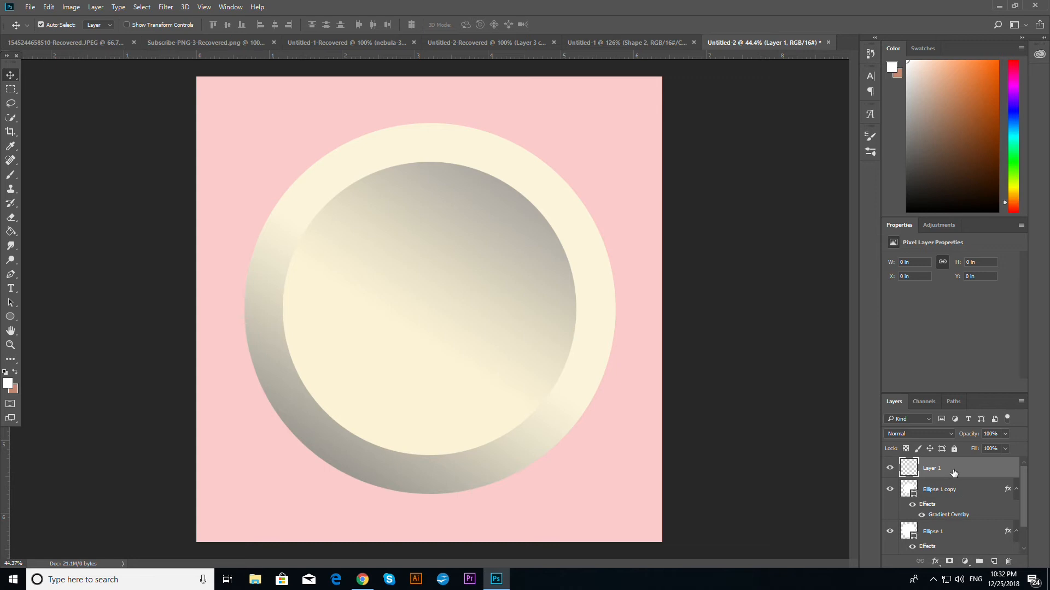
left_click(11, 317)
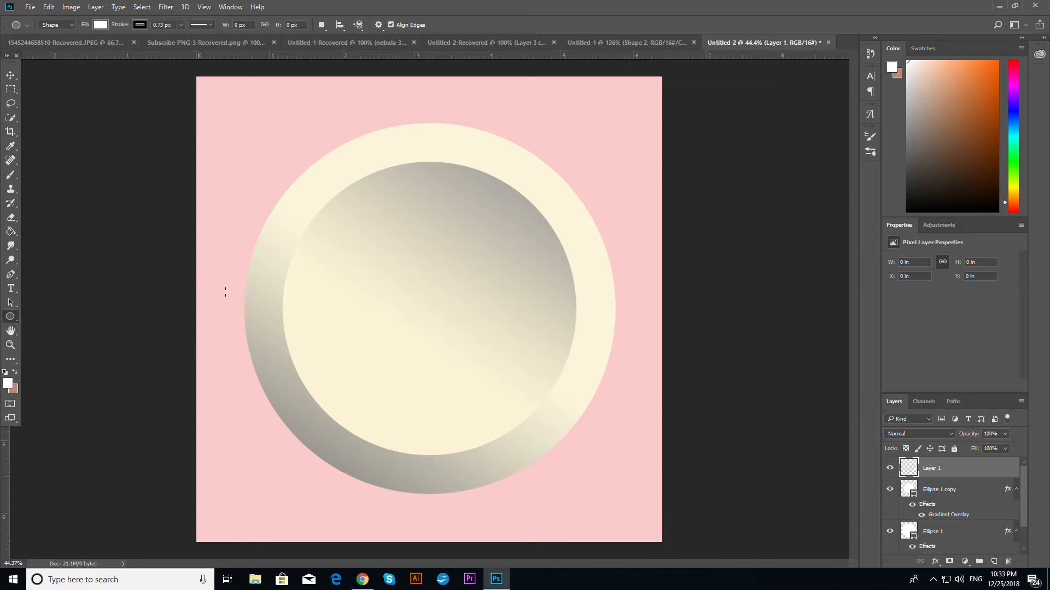
left_click_drag(410, 209, 490, 237)
left_click(10, 75)
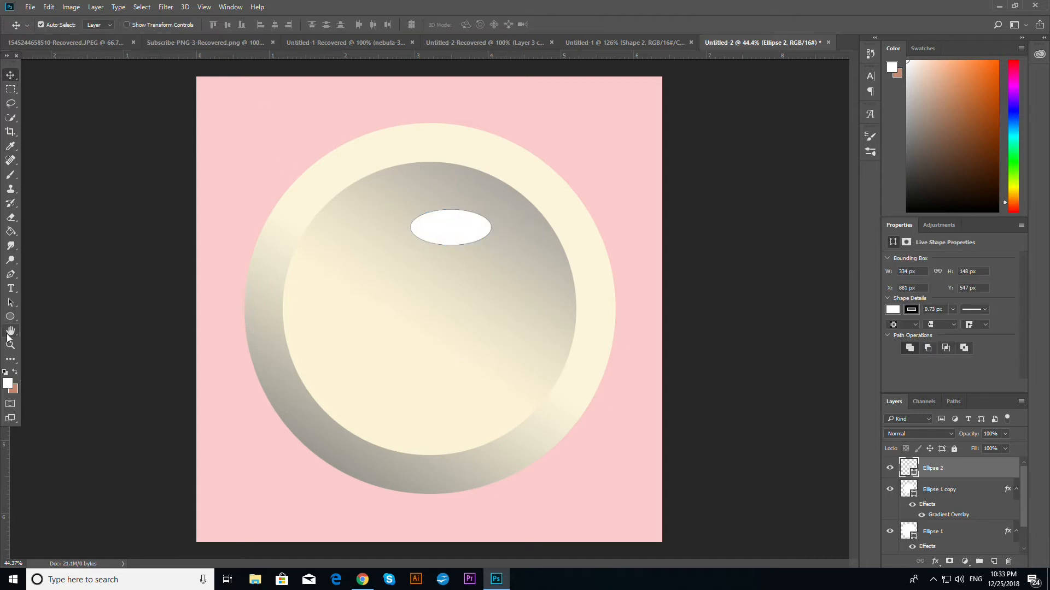
left_click(10, 317)
left_click(140, 25)
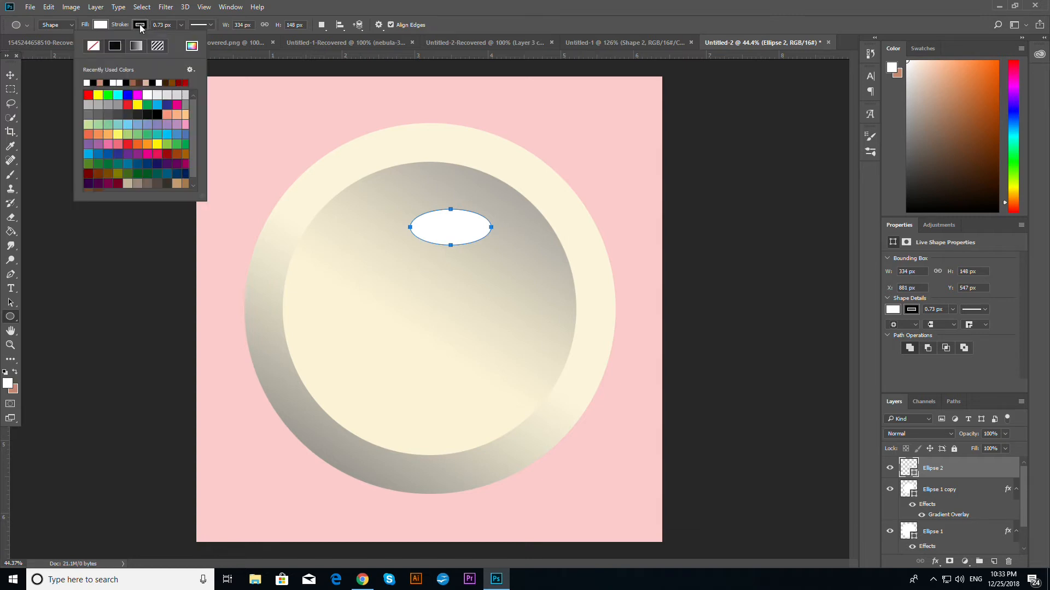
left_click(94, 46)
Rotate the white ellipse by about 35° and place it just inside the smaller circle's upper-right edge as a highlight
left_click(10, 74)
key("ctrl+t")
mouse_move(519, 210)
left_mouse_down()
mouse_move(524, 191)
mouse_move(534, 213)
left_mouse_up()
left_click_drag(475, 238, 529, 226)
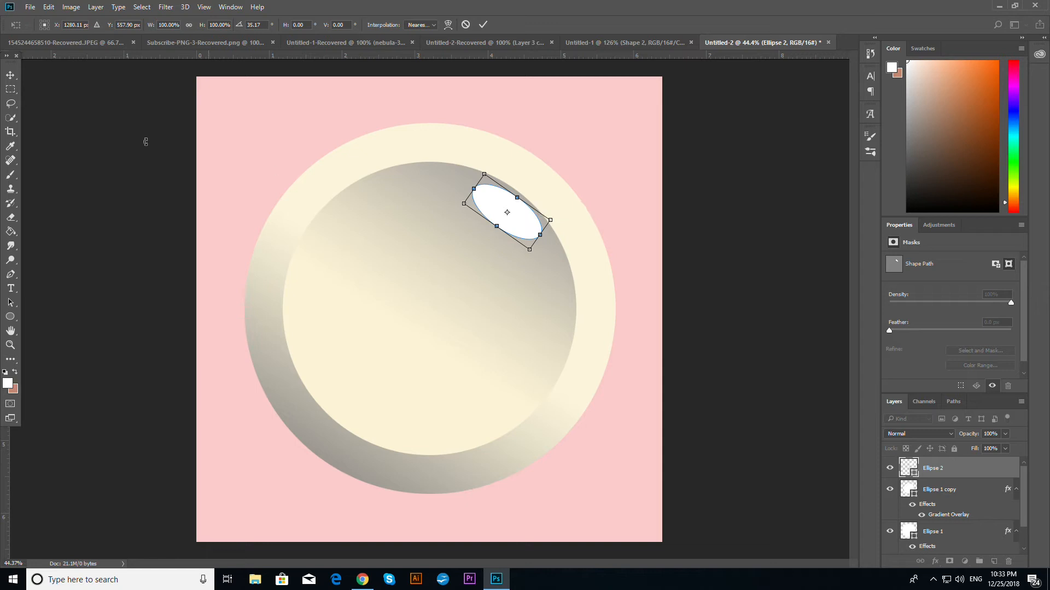
left_click(11, 75)
left_click(465, 218)
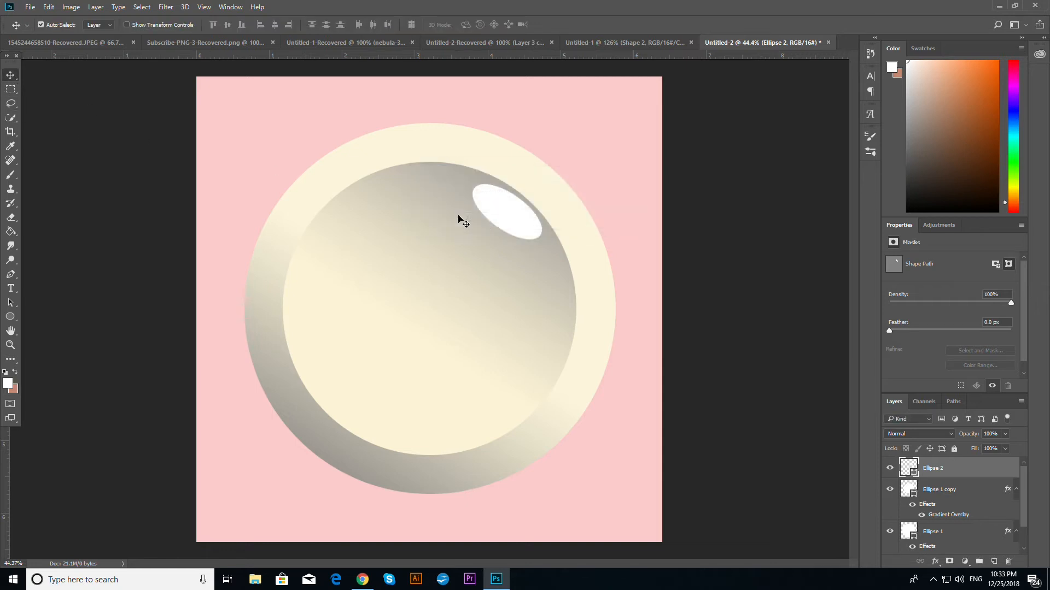
key("Up")
key("Up")
key("Up")
key("Left")
key("Left")
Add a white dot about 39 × 37 px without stroke on a new layer, near the upper-left end of the highlight ellipse
left_click(993, 562)
left_click(11, 316)
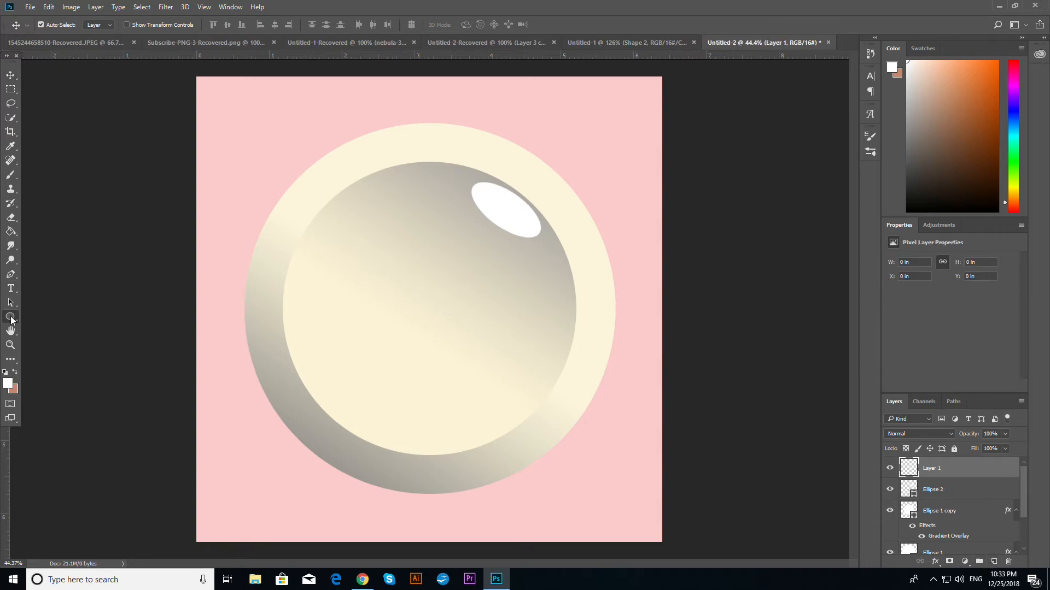
left_click_drag(458, 173, 466, 180)
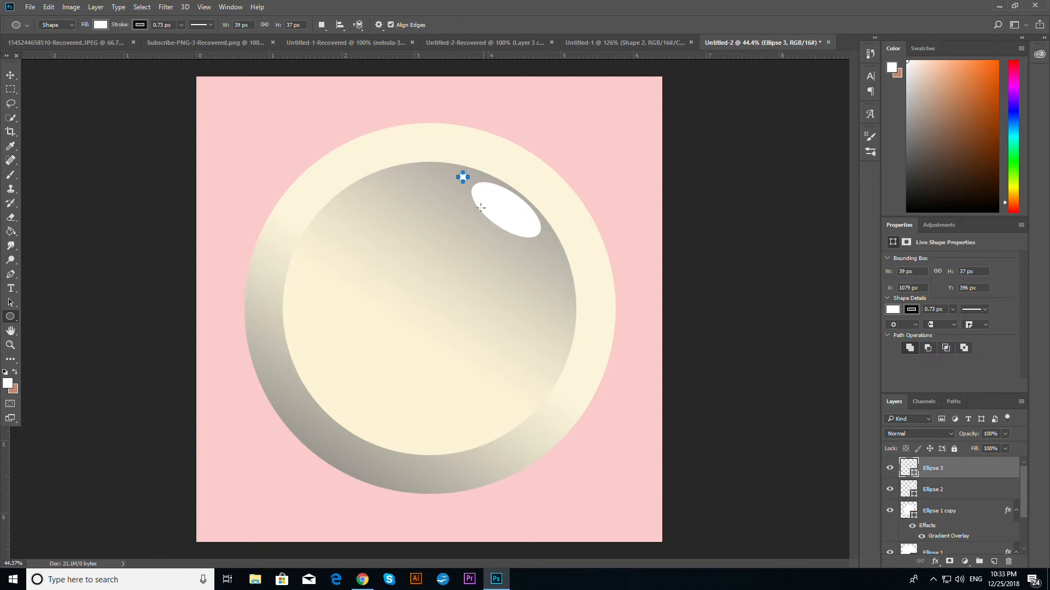
left_click(144, 25)
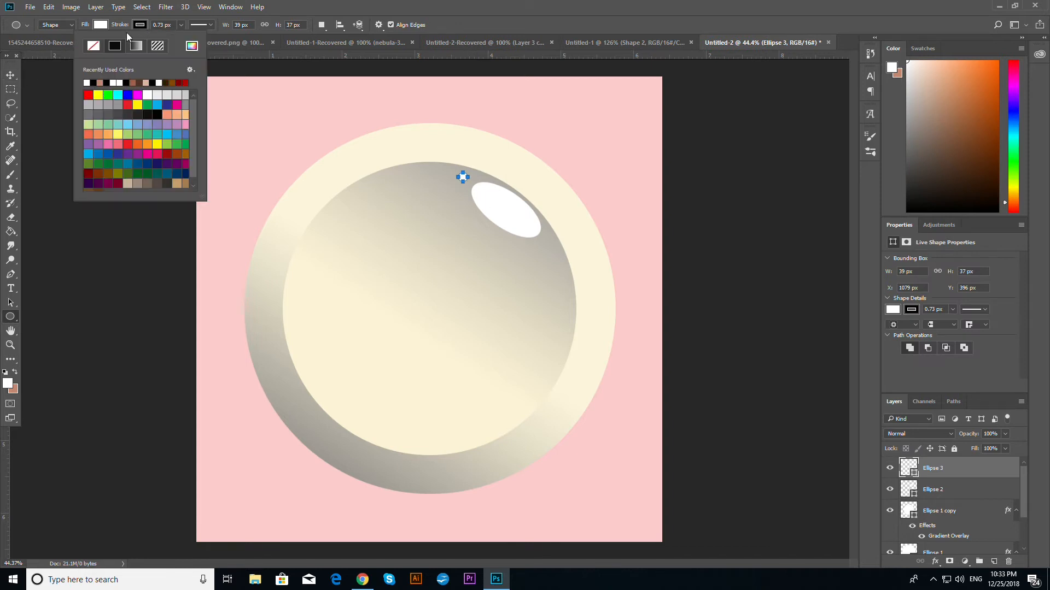
left_click(93, 46)
left_click(10, 76)
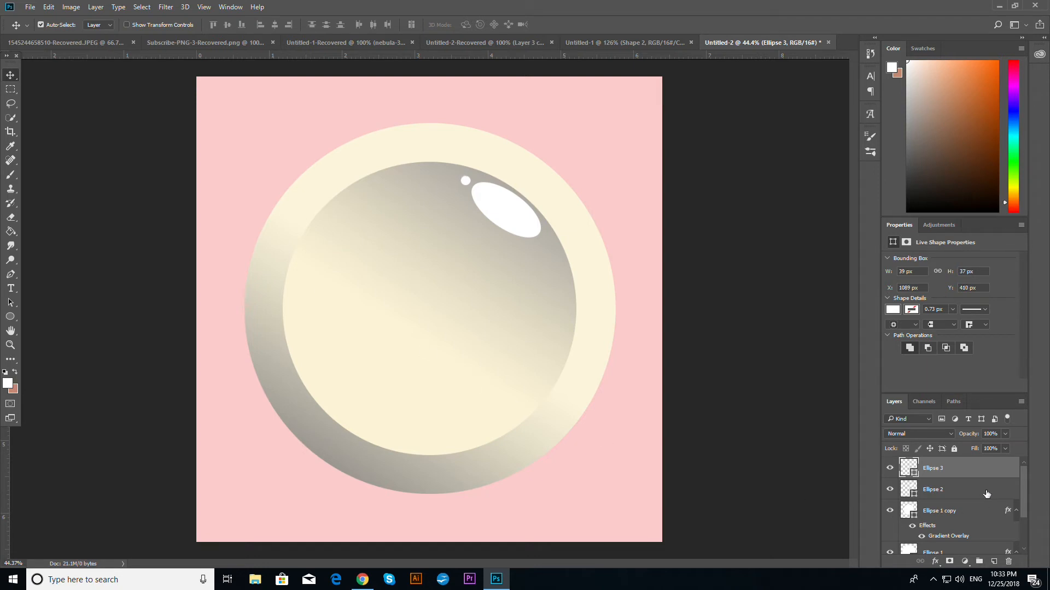
Add an Emboss-style Bevel & Emboss effect to the larger circle with depth 355% and size 32 px
scroll(973, 510, "down", 2)
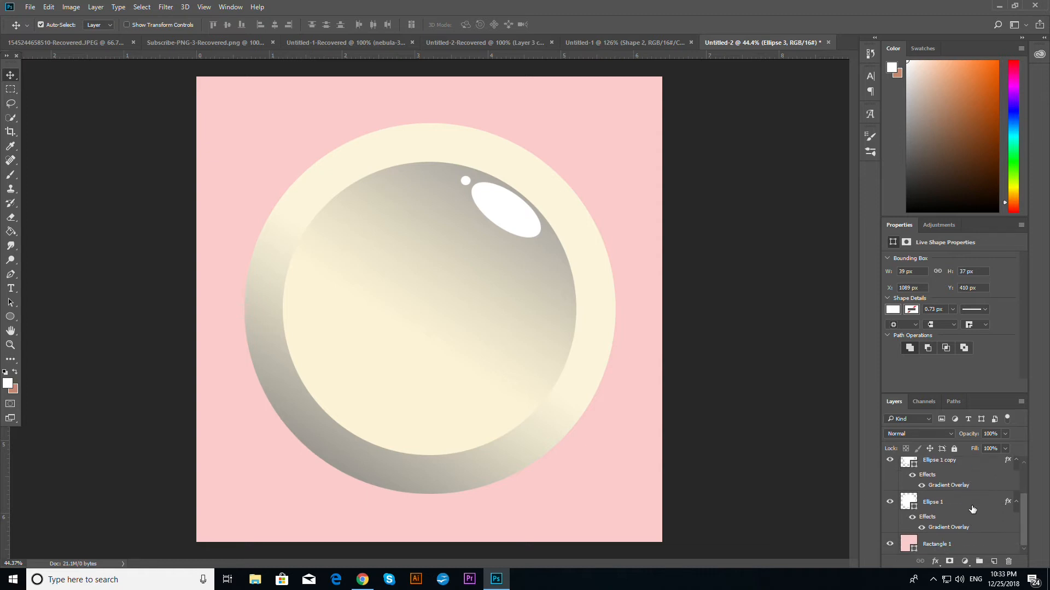
left_click(890, 502)
left_click(890, 503)
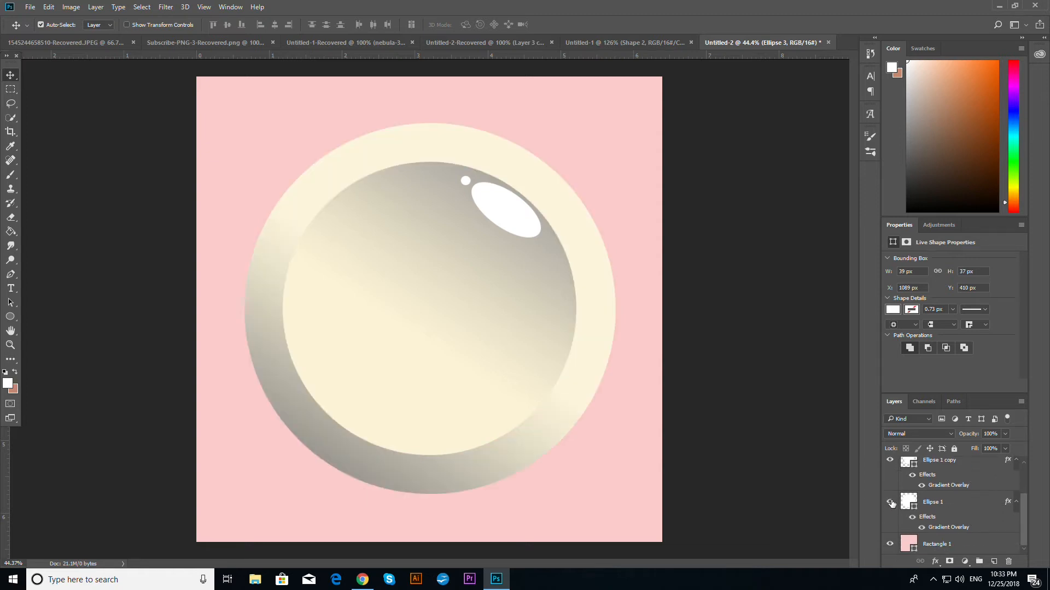
double_click(953, 504)
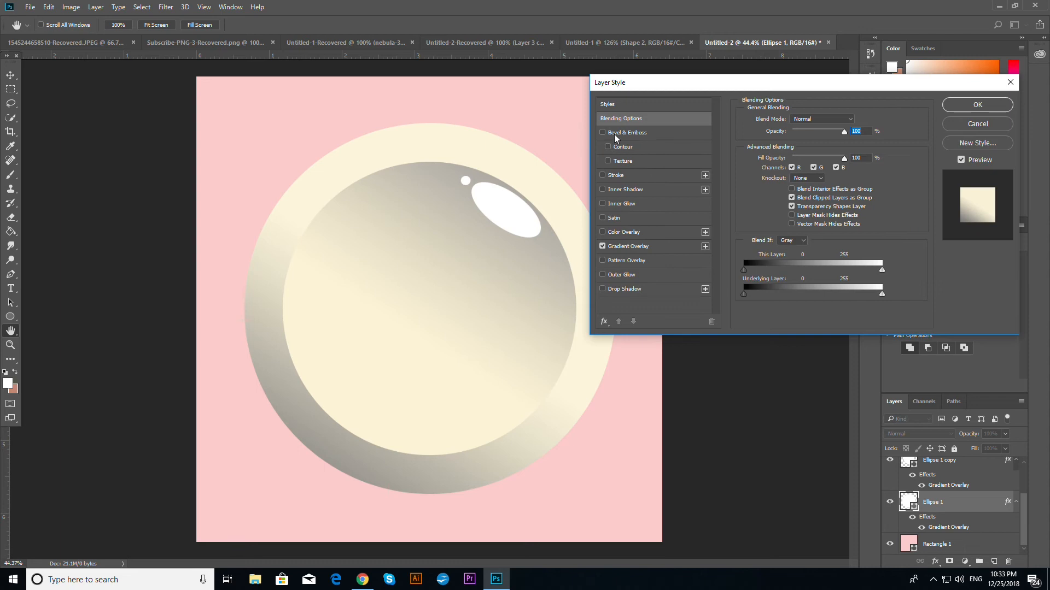
left_click(615, 137)
left_click_drag(790, 168, 805, 145)
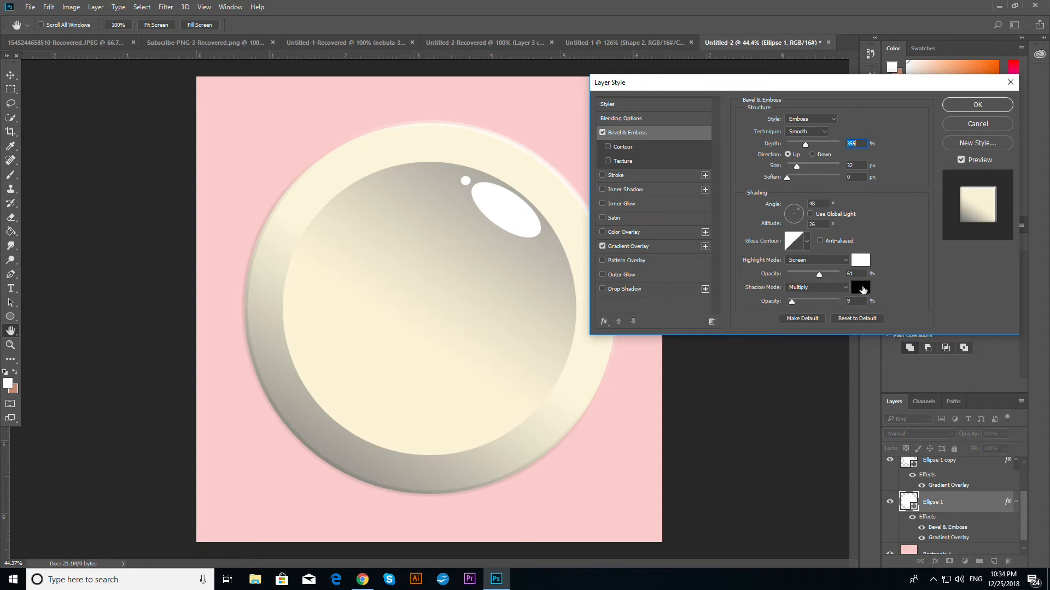
Set the bevel's highlight opacity to 27%, its light angle to 67° and altitude to 48°, and apply the layer style
left_click_drag(817, 274, 809, 274)
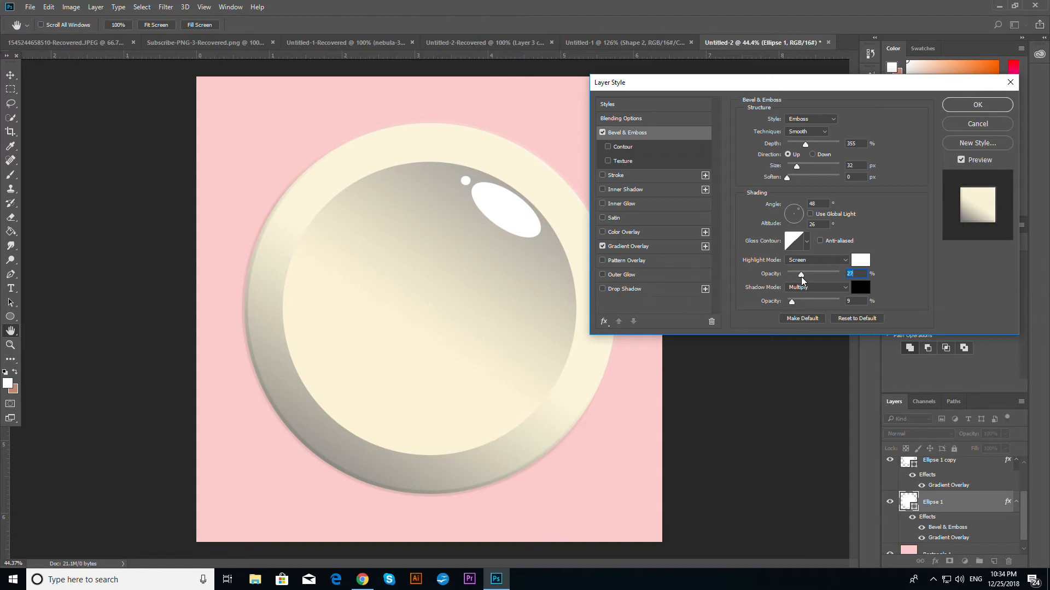
left_click(797, 213)
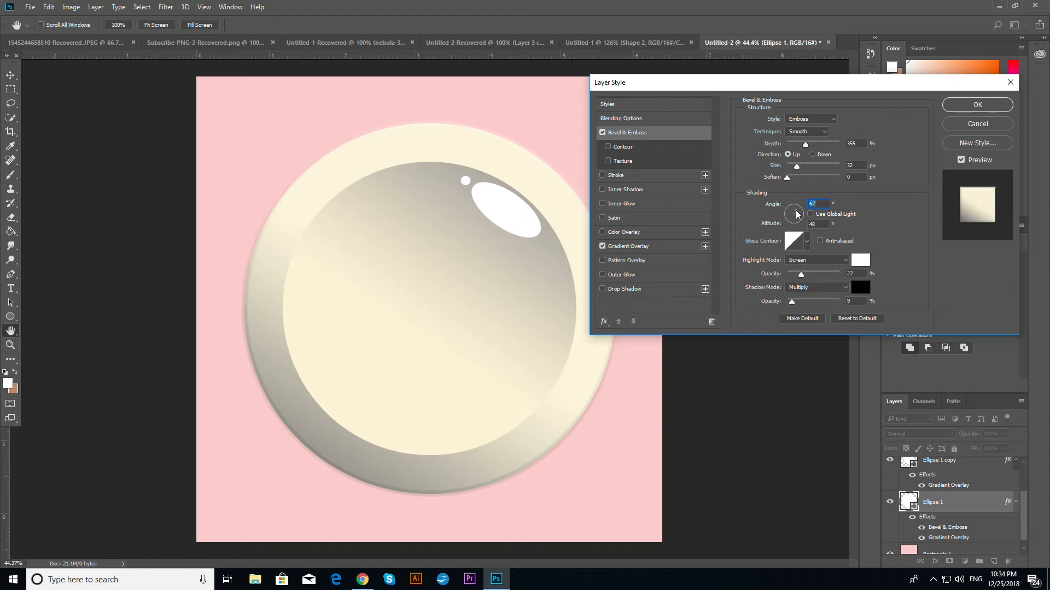
left_click(977, 104)
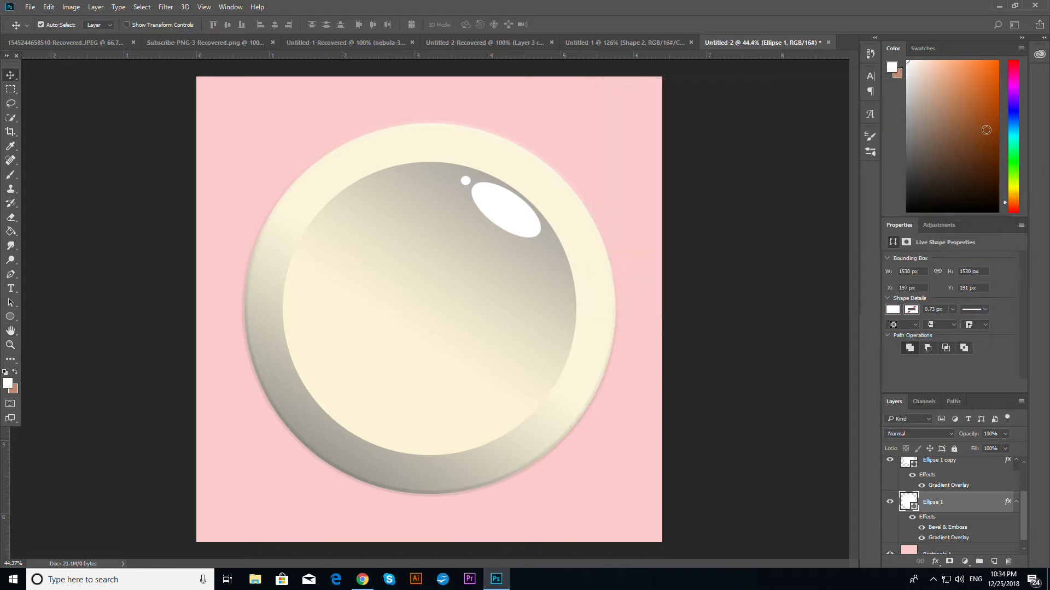
Add an inner shadow to the smaller circle and slightly increase its distance
scroll(954, 492, "up", 2)
left_click(890, 505)
left_click(892, 506)
double_click(1009, 503)
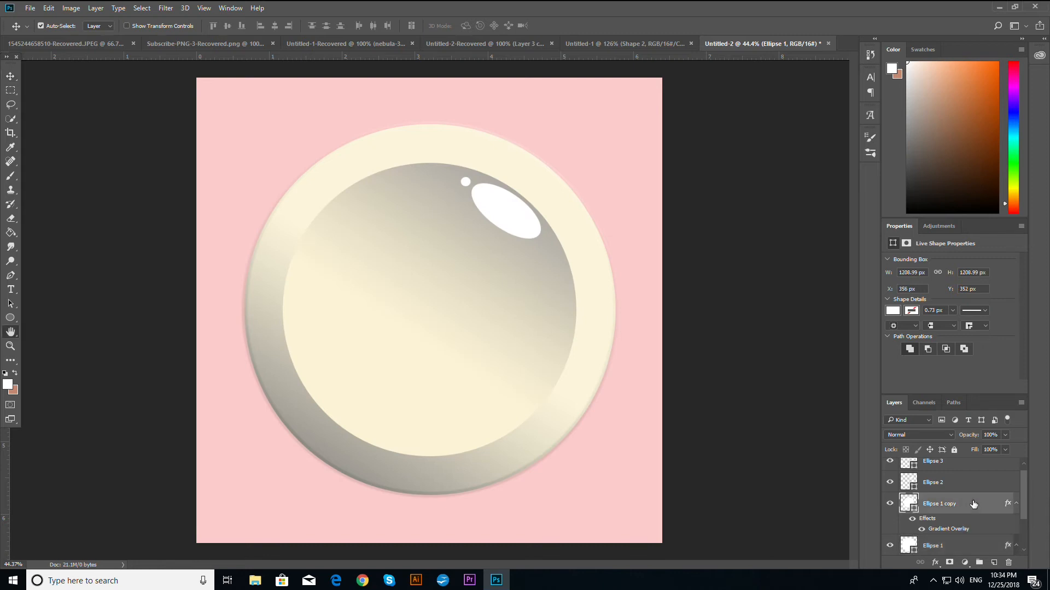
left_click(639, 192)
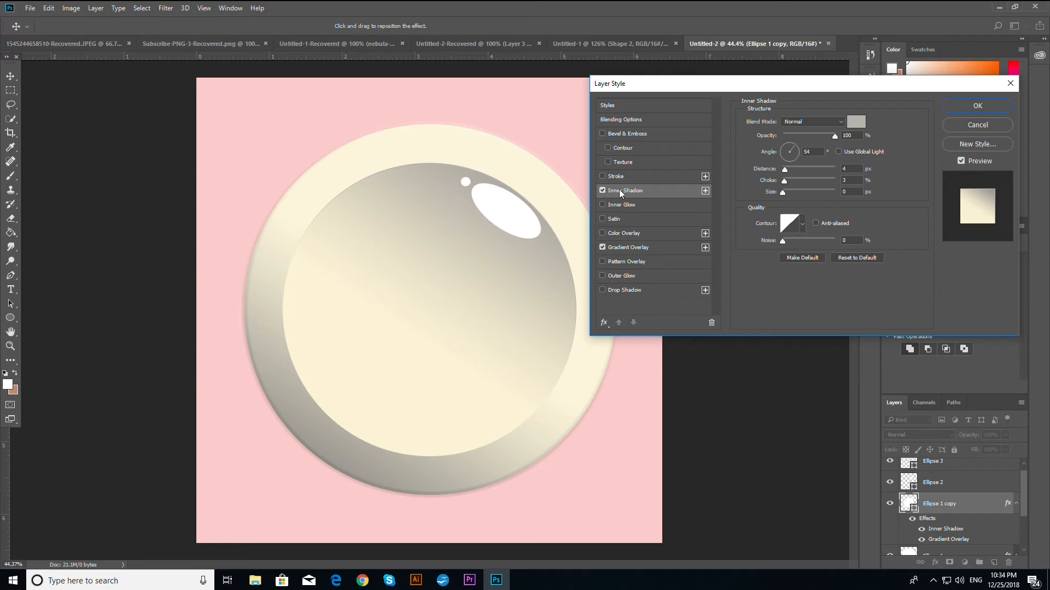
left_click_drag(786, 170, 788, 170)
Darken the inner shadow's colour to a medium grey close to the shaded rim of the larger circle
left_click(856, 123)
left_click_drag(708, 219, 706, 222)
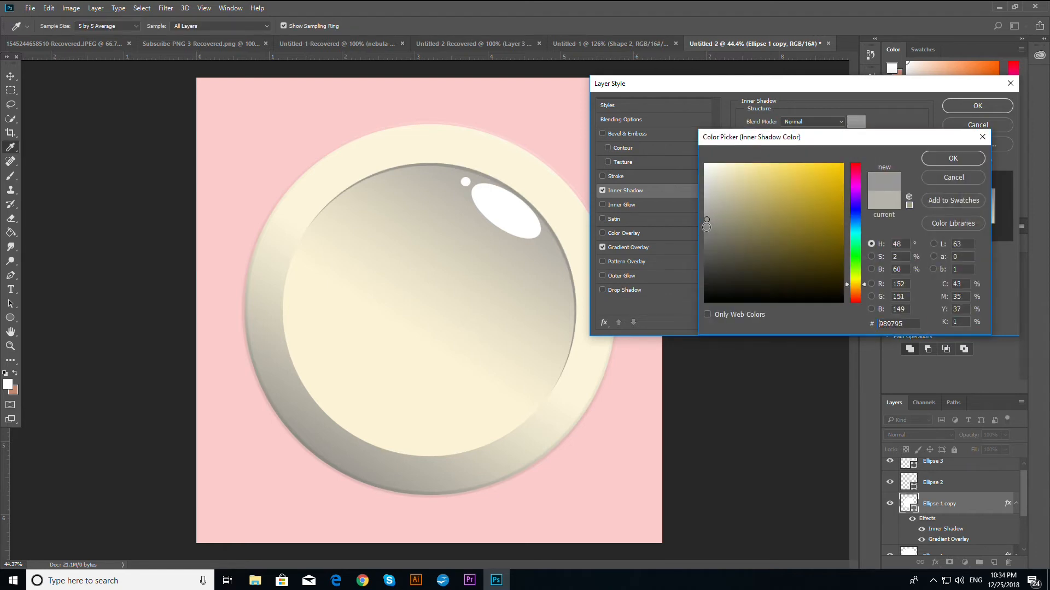
left_click(308, 442)
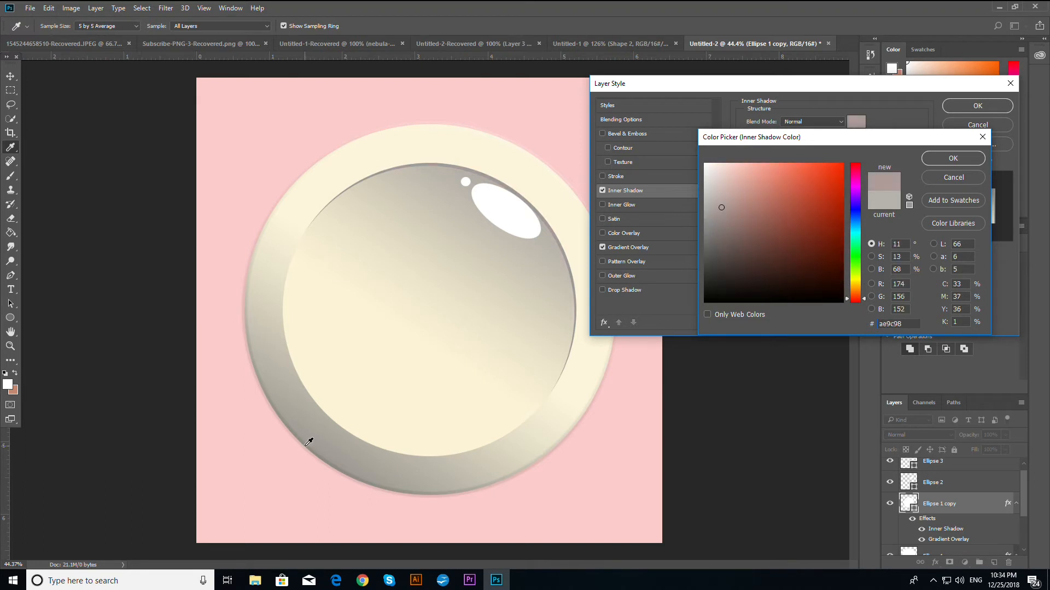
left_click(316, 440)
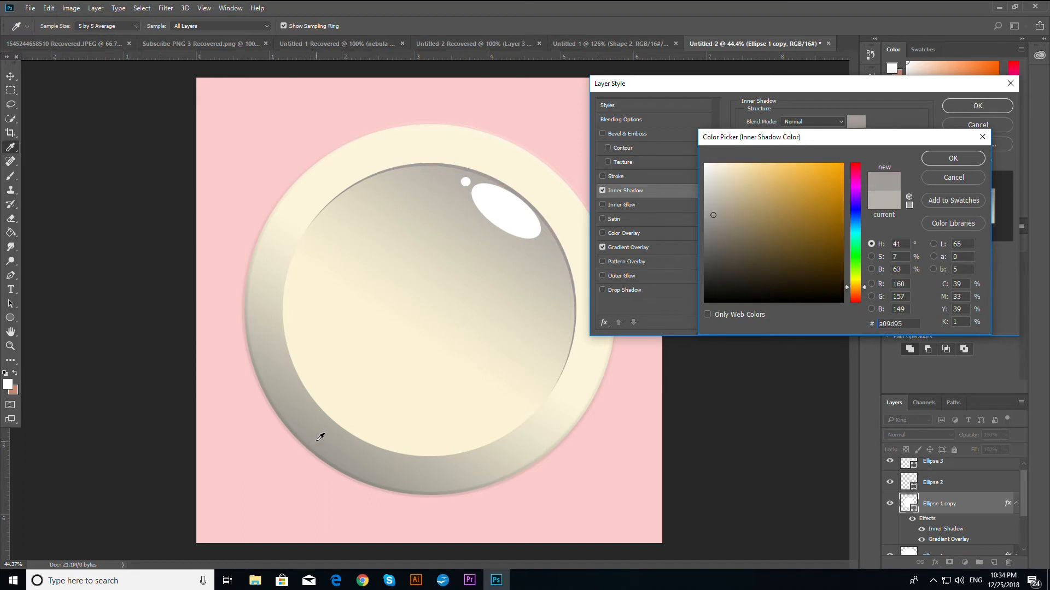
left_click_drag(710, 217, 709, 213)
left_click(951, 159)
Set the inner shadow's distance to 23 px, lower its opacity to about 58%, and apply the layer style
left_click_drag(791, 172, 795, 170)
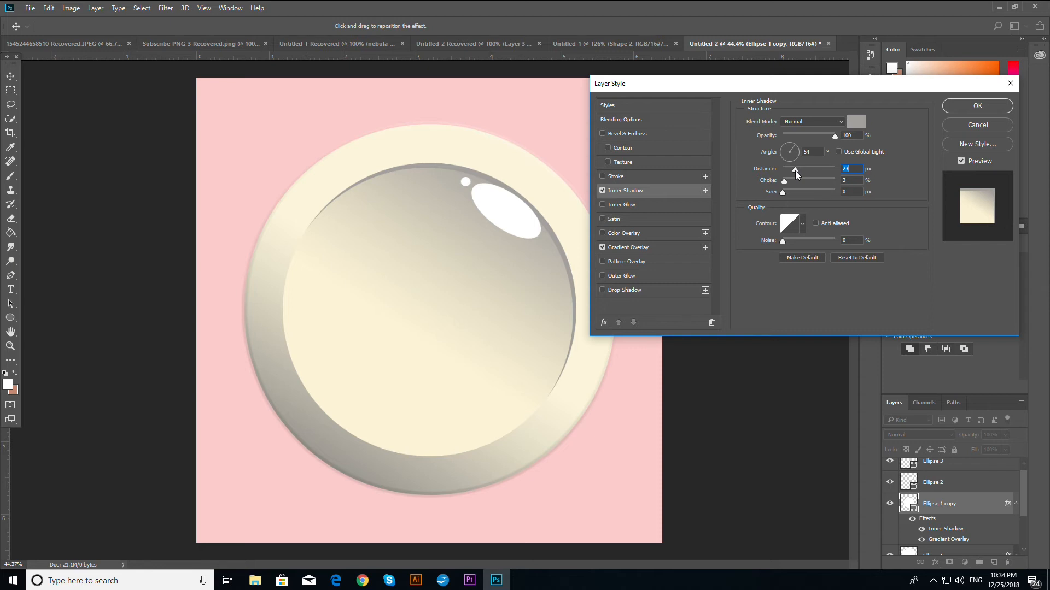
left_click_drag(834, 135, 817, 136)
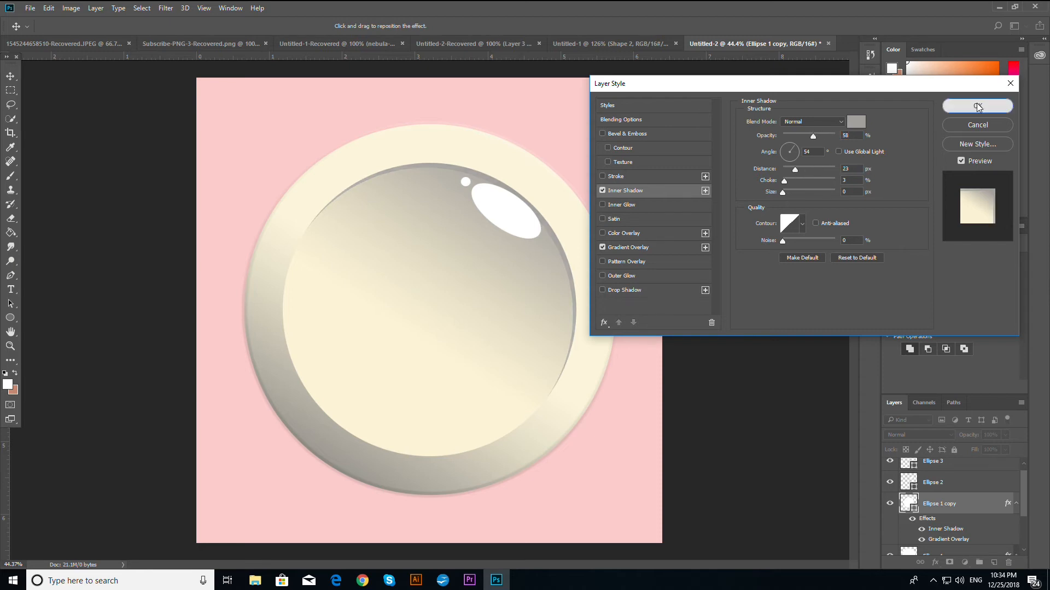
left_click(956, 106)
Select the highlight ellipse and the white dot together and nudge them slightly down and to the left, away from the rim
scroll(967, 488, "up", 1)
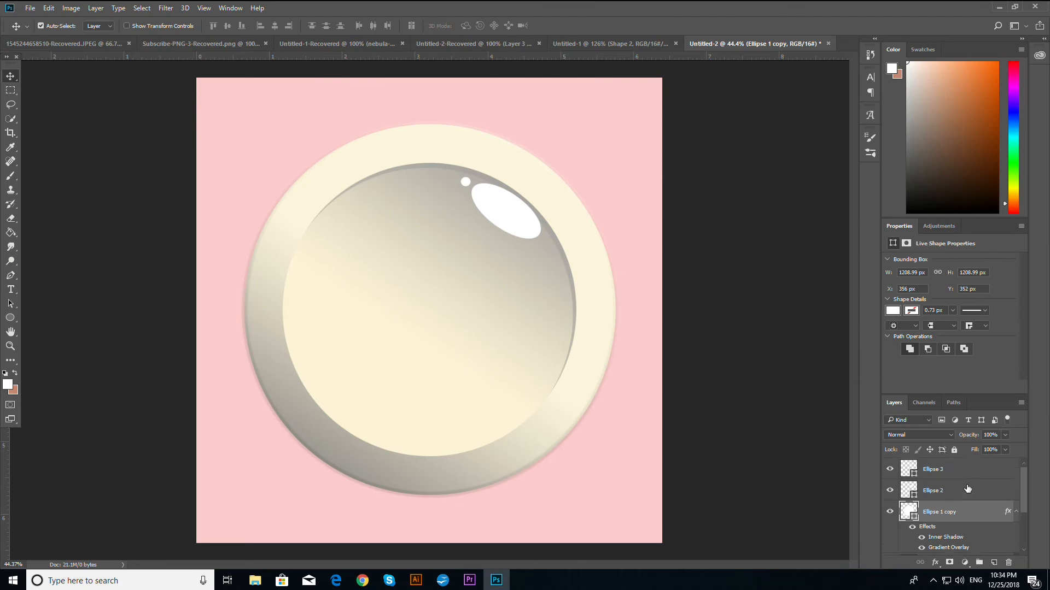
left_click(890, 490)
left_click(890, 492)
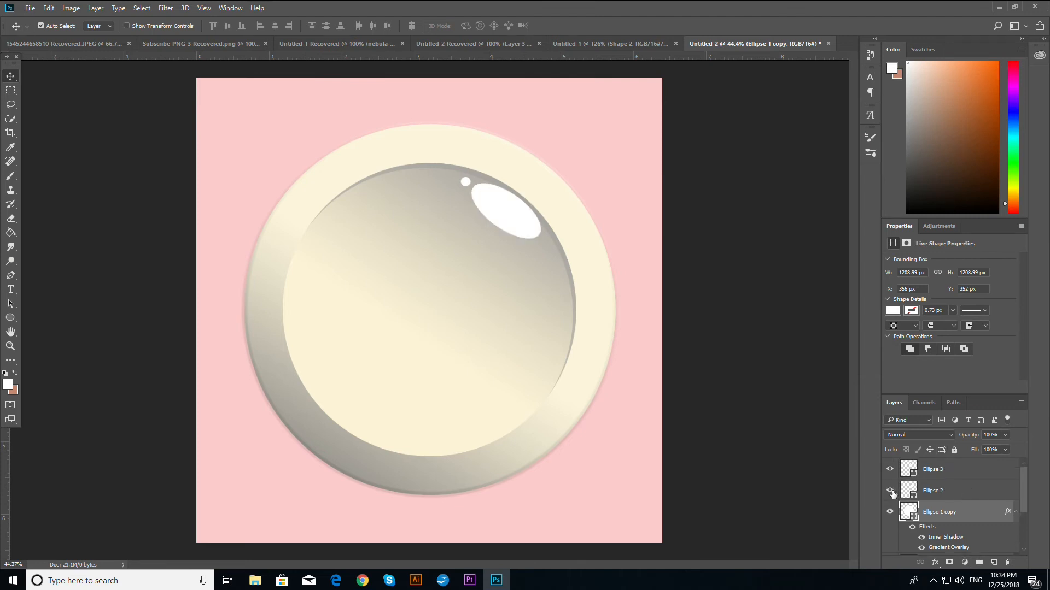
left_click(928, 491)
left_click(948, 474, "shift")
key("Left")
key("Left")
key("Left")
key("Left")
key("Left")
key("Down")
key("Down")
key("Down")
key("Down")
key("Down")
key("Down")
key("Left")
key("Left")
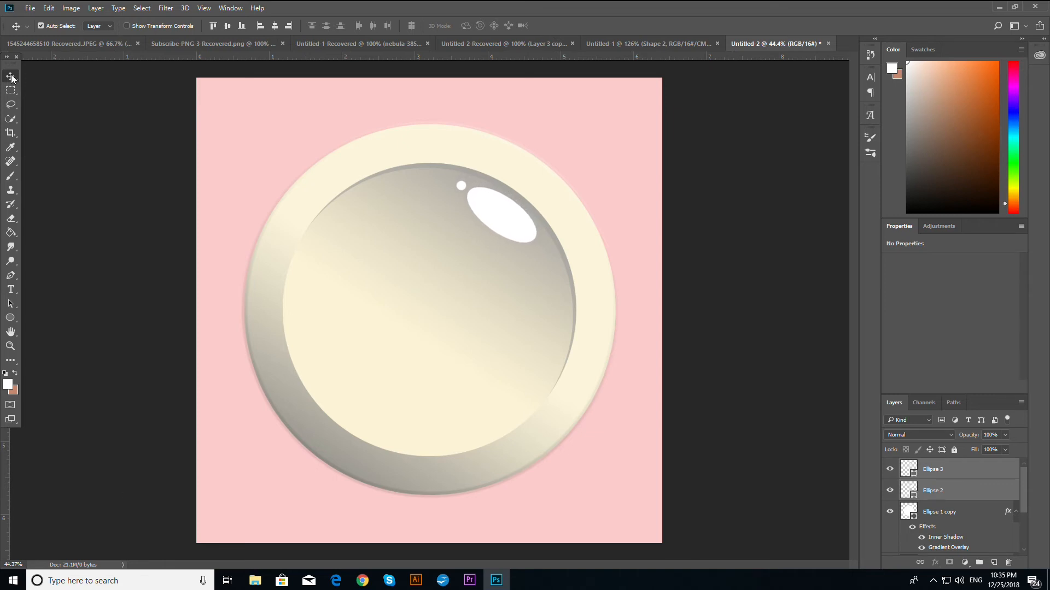
On a new layer, draw a white ellipse about 1897 by 763 px across the button's lower half and remove its stroke
left_click(994, 563)
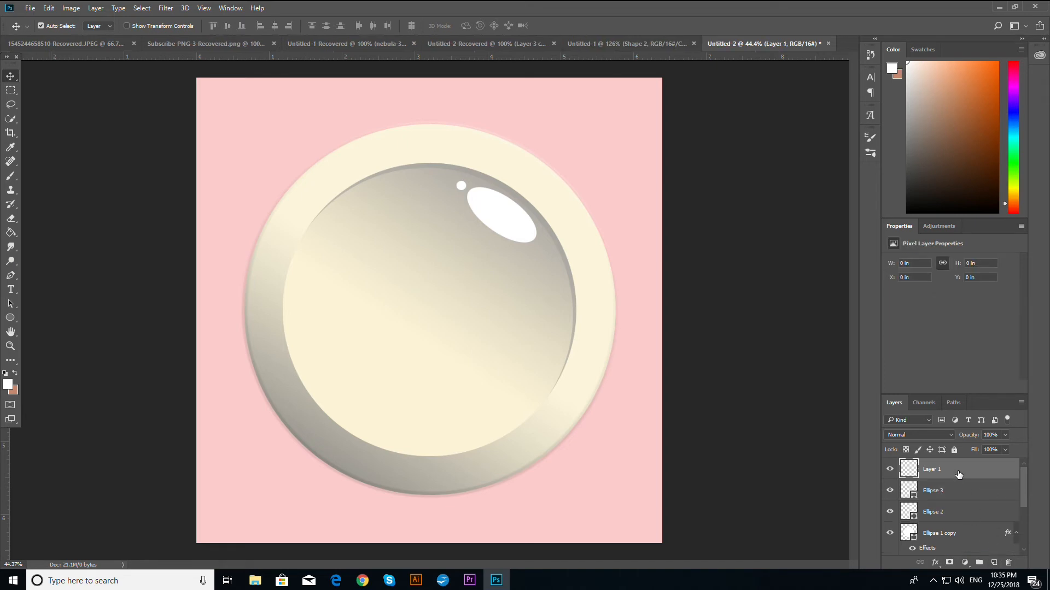
left_click(10, 318)
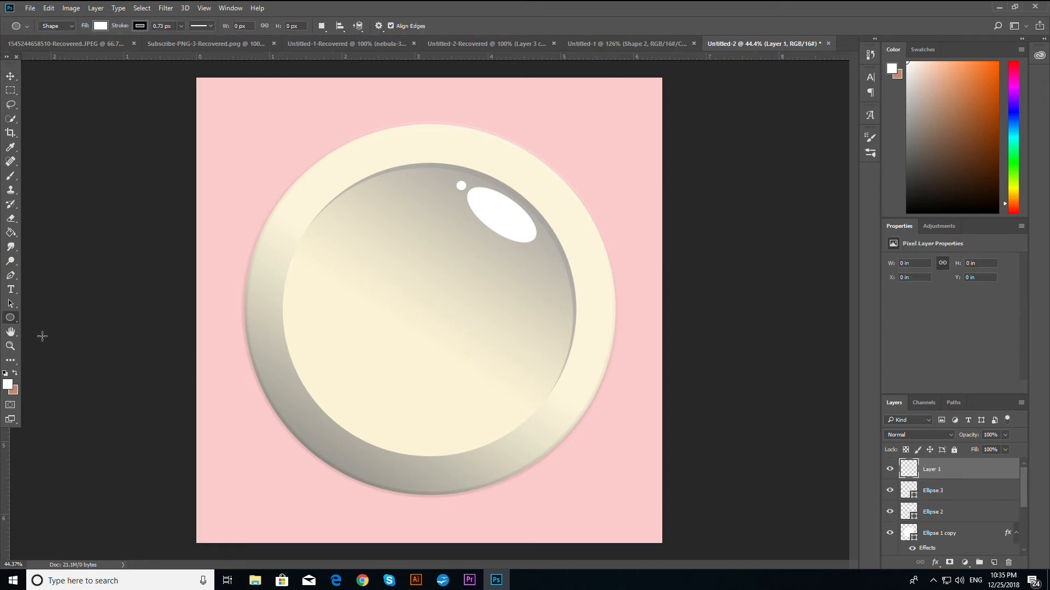
left_click_drag(213, 323, 672, 507)
key("ctrl+t")
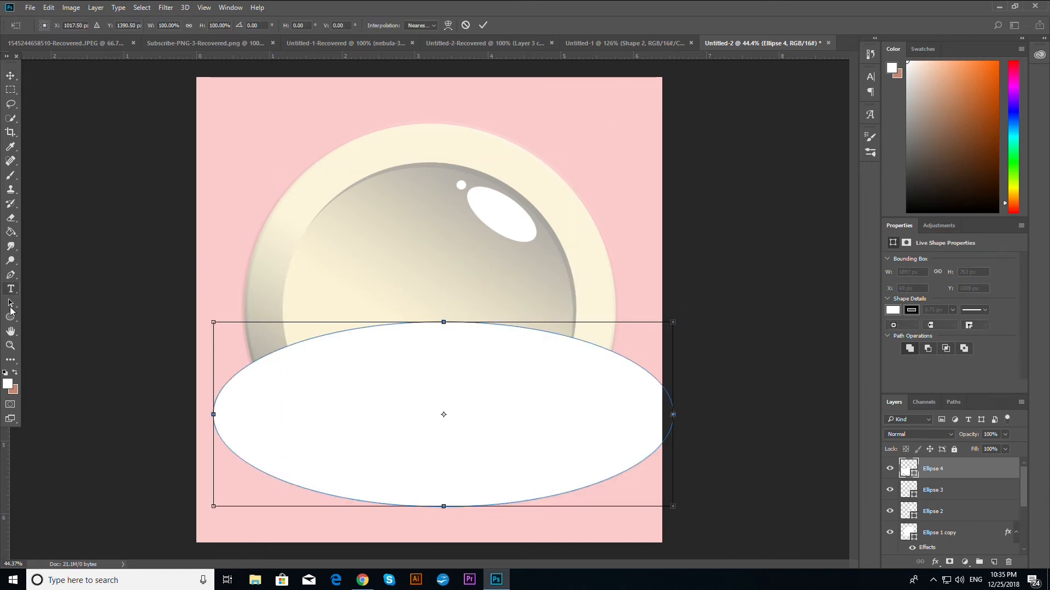
key("Return")
left_click(140, 25)
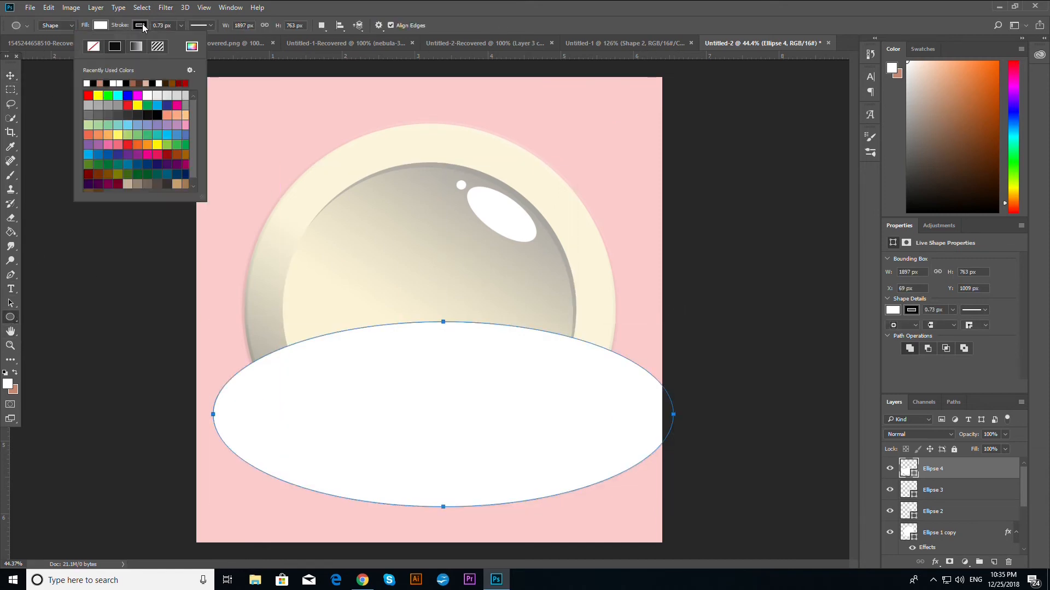
left_click(94, 46)
left_click(24, 82)
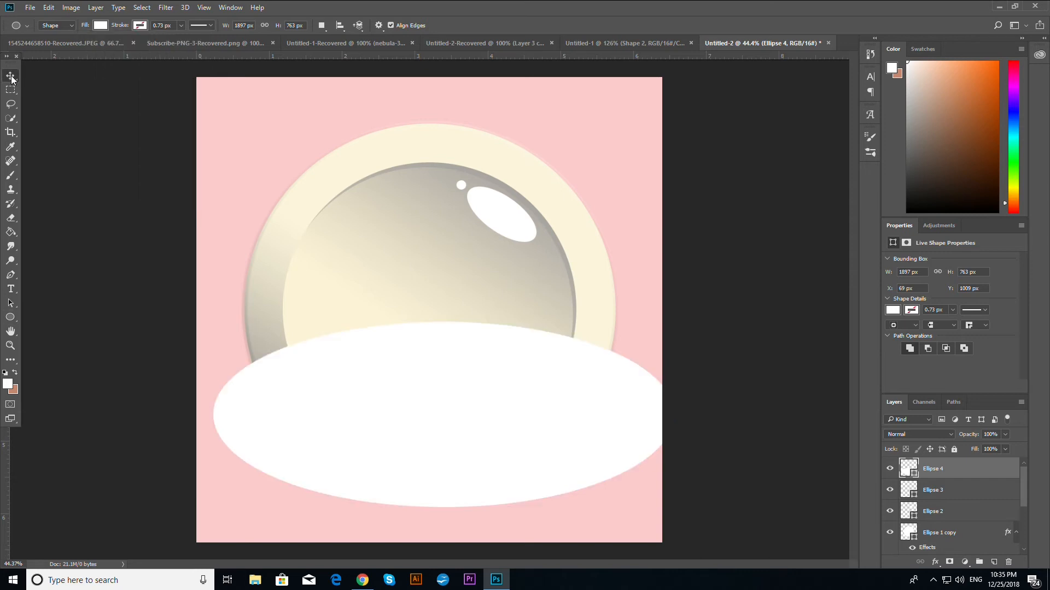
Rotate the large white ellipse to about -34.5°, stretch its height to about 120%, and position it over the button's lower-right part
key("ctrl+t")
mouse_move(694, 328)
left_mouse_down()
mouse_move(703, 295)
mouse_move(638, 167)
mouse_move(621, 171)
left_mouse_up()
left_click_drag(562, 326, 600, 288)
left_click_drag(540, 454, 560, 484)
left_click_drag(554, 423, 540, 421)
left_click(11, 75)
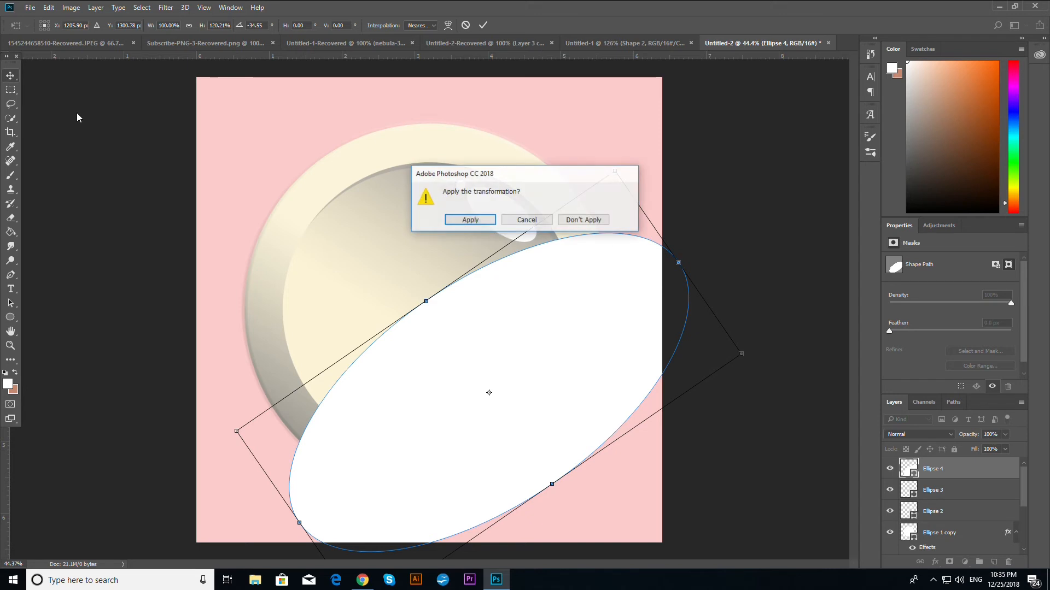
left_click(470, 220)
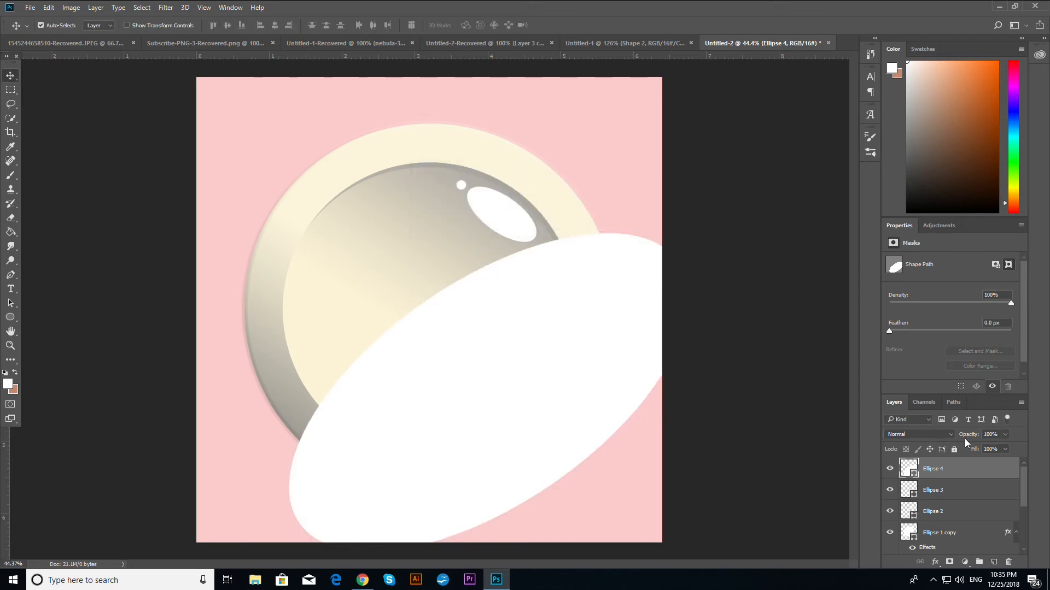
Set the large ellipse's blend mode to Soft Light and rasterize the shape for use with the Eraser
left_click(949, 433)
left_click(907, 326)
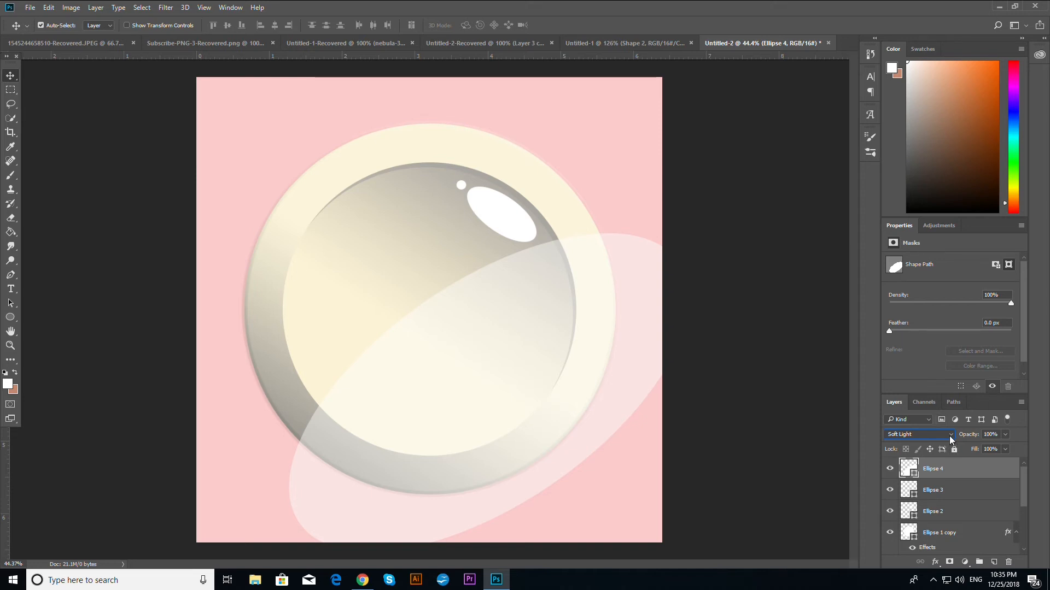
left_click(15, 218)
left_click(57, 25)
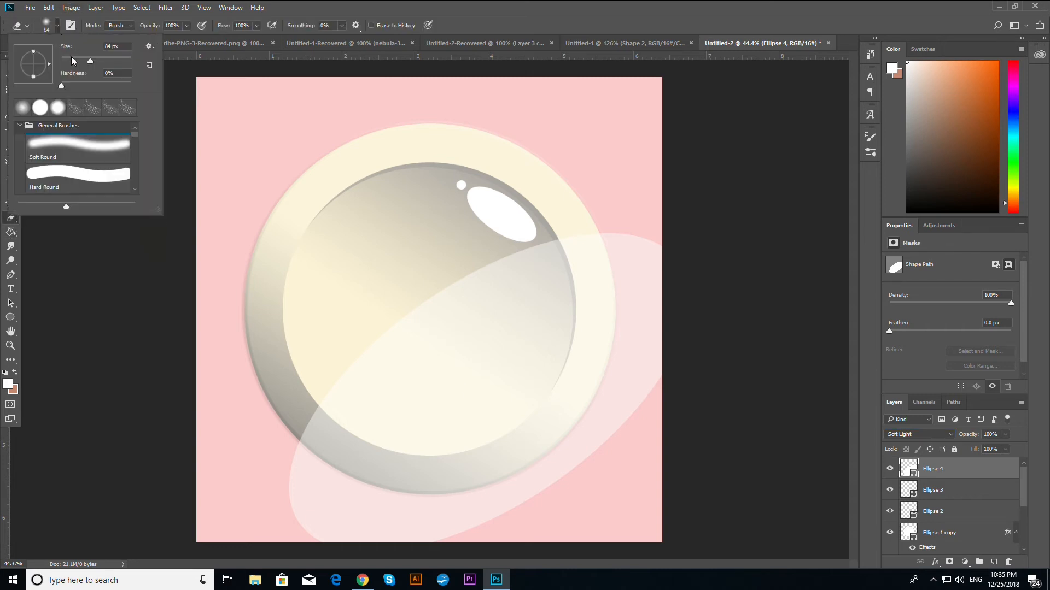
left_click(390, 365)
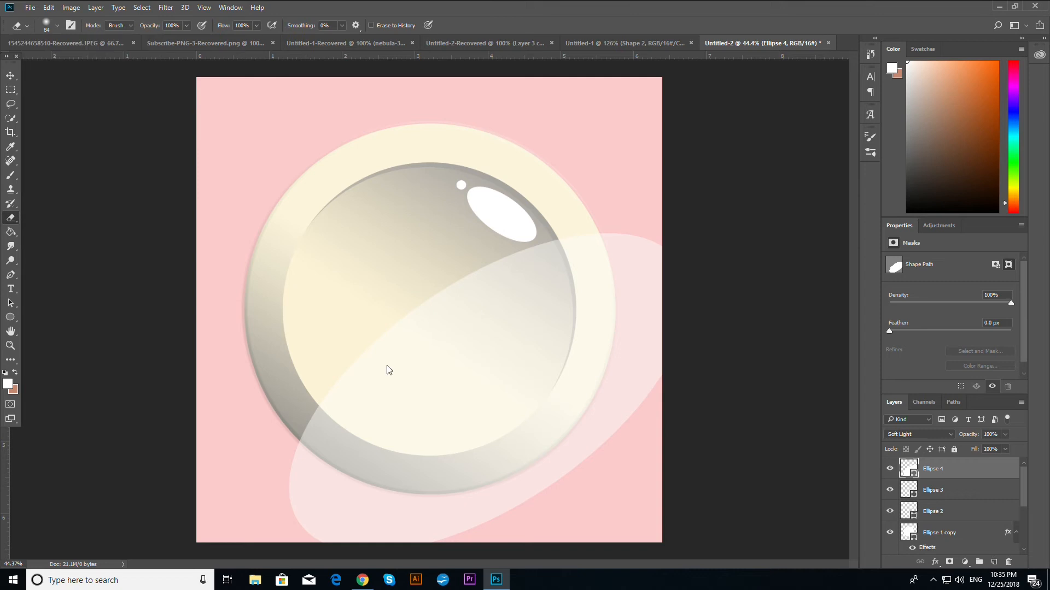
left_click(471, 220)
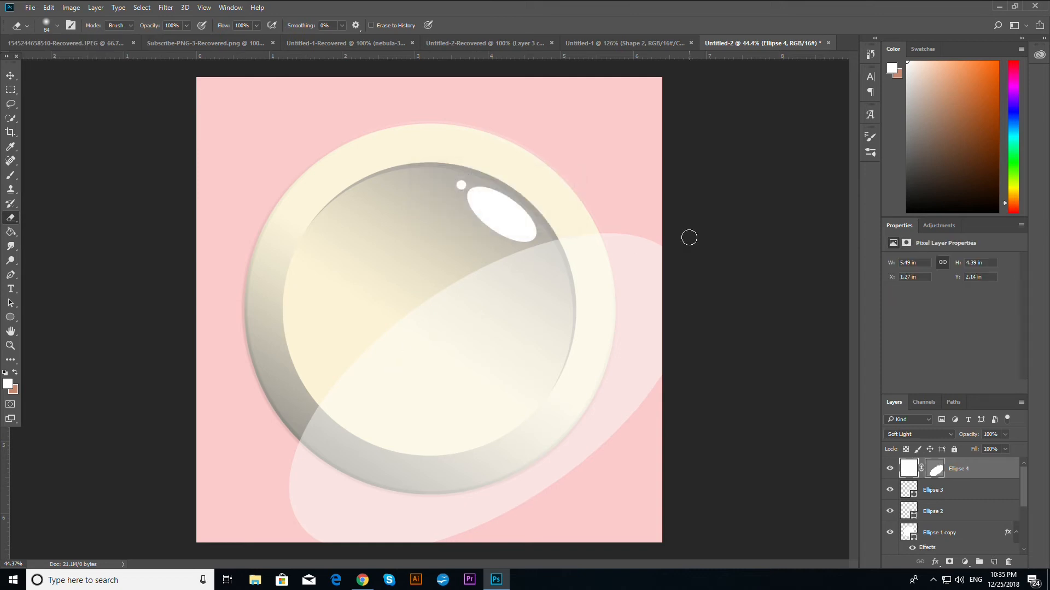
Erase the parts of the translucent ellipse that extend beyond the button's outer rim onto the pink background
mouse_move(599, 224)
left_mouse_down()
mouse_move(634, 389)
mouse_move(630, 229)
mouse_move(655, 406)
mouse_move(647, 202)
mouse_move(666, 342)
mouse_move(645, 231)
mouse_move(616, 235)
mouse_move(636, 410)
mouse_move(640, 319)
mouse_move(637, 414)
mouse_move(614, 242)
left_mouse_up()
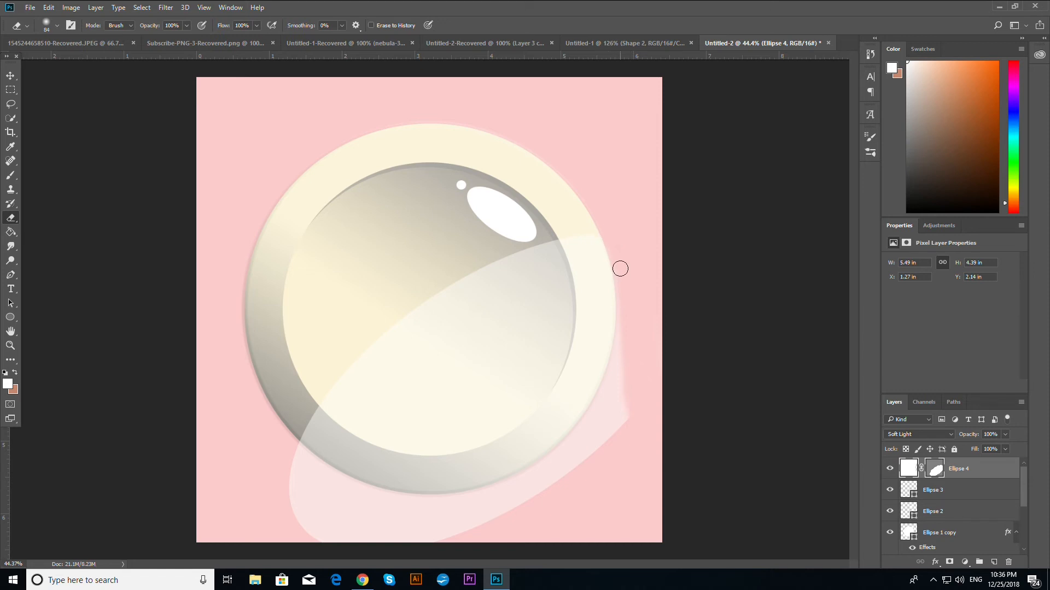
mouse_move(621, 340)
left_mouse_down()
mouse_move(566, 453)
mouse_move(603, 394)
mouse_move(623, 318)
mouse_move(587, 449)
mouse_move(619, 372)
mouse_move(606, 446)
mouse_move(626, 427)
mouse_move(627, 329)
mouse_move(612, 406)
mouse_move(571, 470)
mouse_move(536, 500)
mouse_move(589, 426)
mouse_move(570, 454)
mouse_move(585, 431)
mouse_move(526, 478)
mouse_move(409, 528)
left_mouse_up()
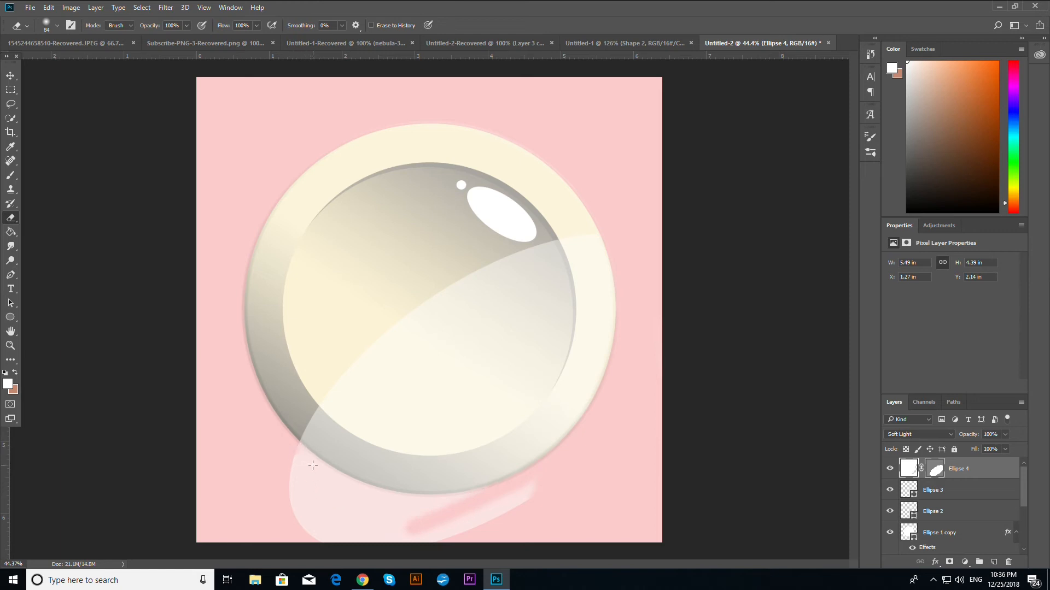
mouse_move(313, 465)
left_mouse_down()
mouse_move(403, 504)
mouse_move(548, 486)
mouse_move(456, 533)
mouse_move(525, 495)
mouse_move(462, 525)
mouse_move(511, 504)
mouse_move(417, 532)
mouse_move(453, 535)
mouse_move(331, 542)
mouse_move(284, 536)
mouse_move(421, 535)
mouse_move(306, 521)
mouse_move(450, 530)
mouse_move(294, 509)
mouse_move(449, 519)
mouse_move(358, 502)
mouse_move(291, 462)
mouse_move(346, 506)
mouse_move(289, 490)
mouse_move(313, 507)
mouse_move(308, 478)
left_mouse_up()
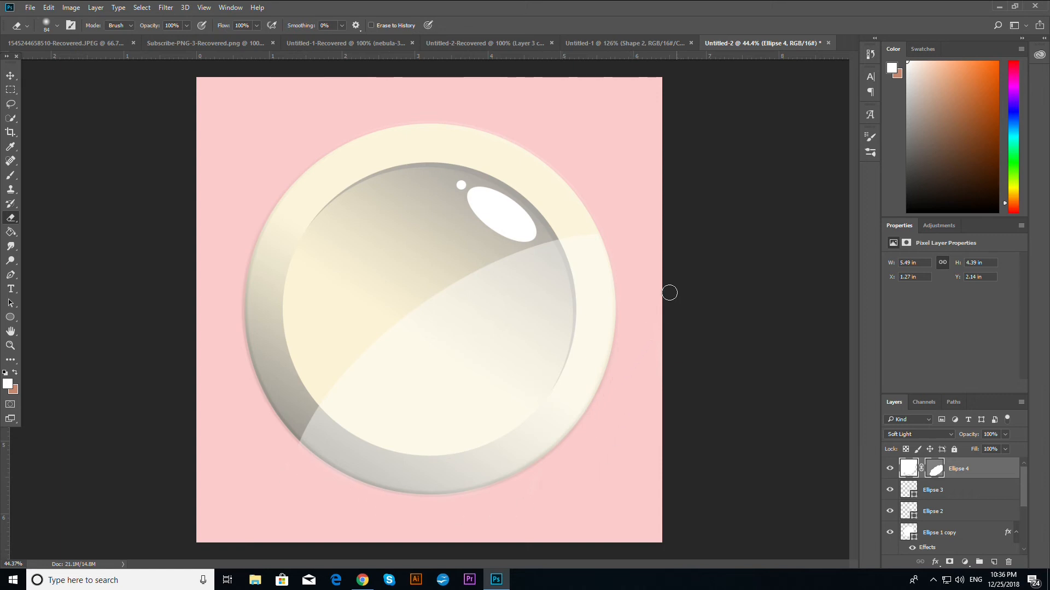
key("ctrl+minus")
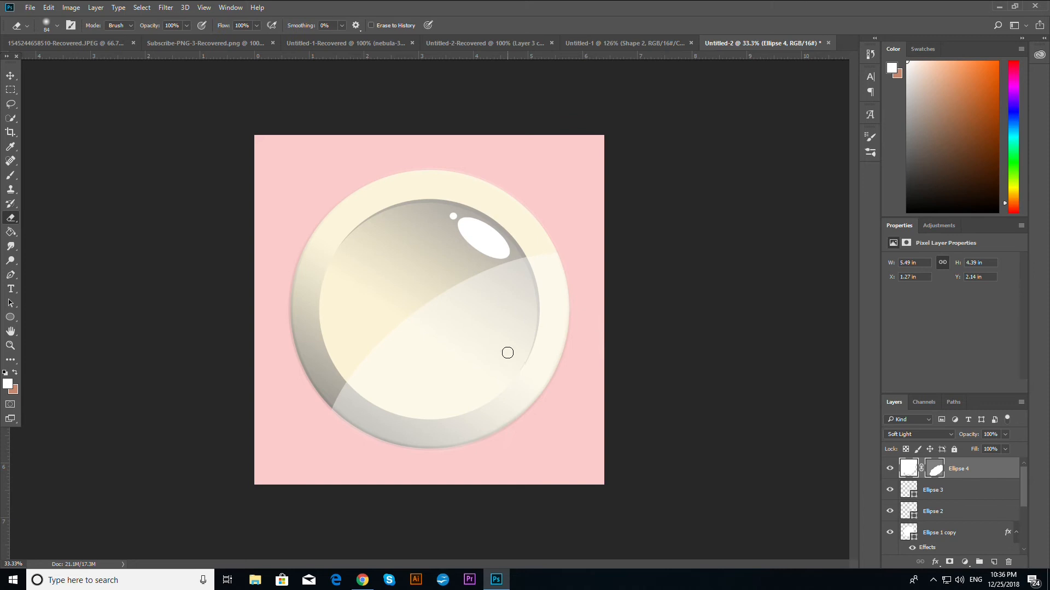
key("ctrl+plus")
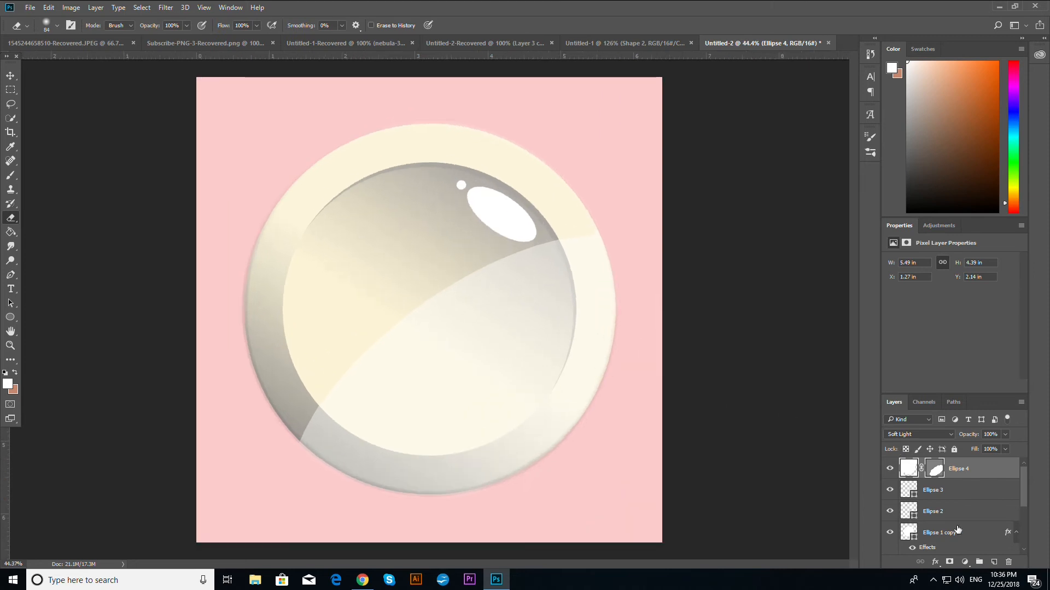
Change the cream stop at 50% in the larger circle's gradient overlay to the lighter colour fcf6e5
left_click(957, 529)
scroll(957, 529, "down", 3)
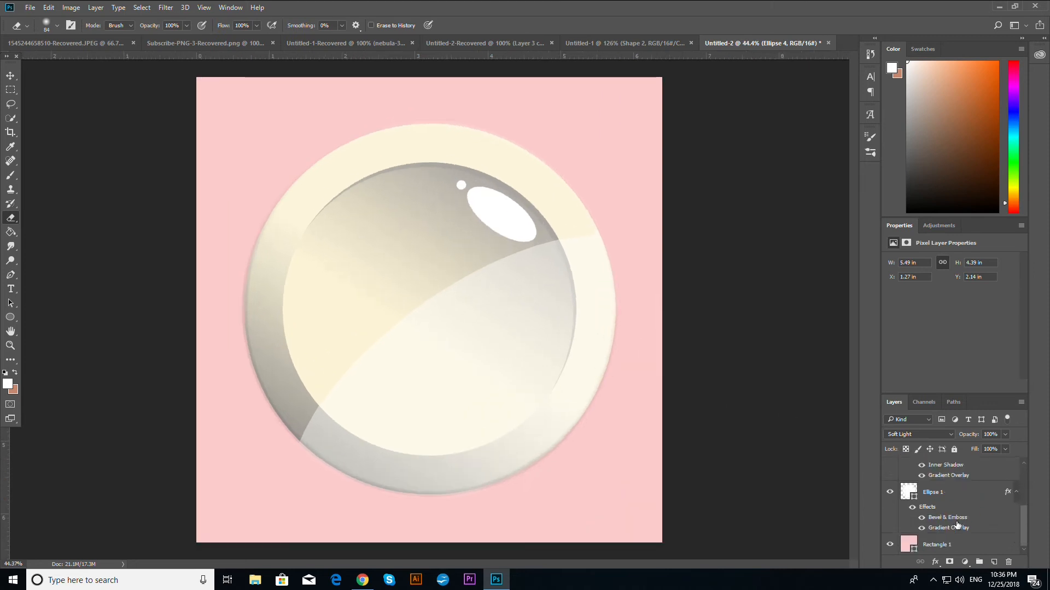
left_click(969, 495)
left_click(890, 492)
left_click(889, 492)
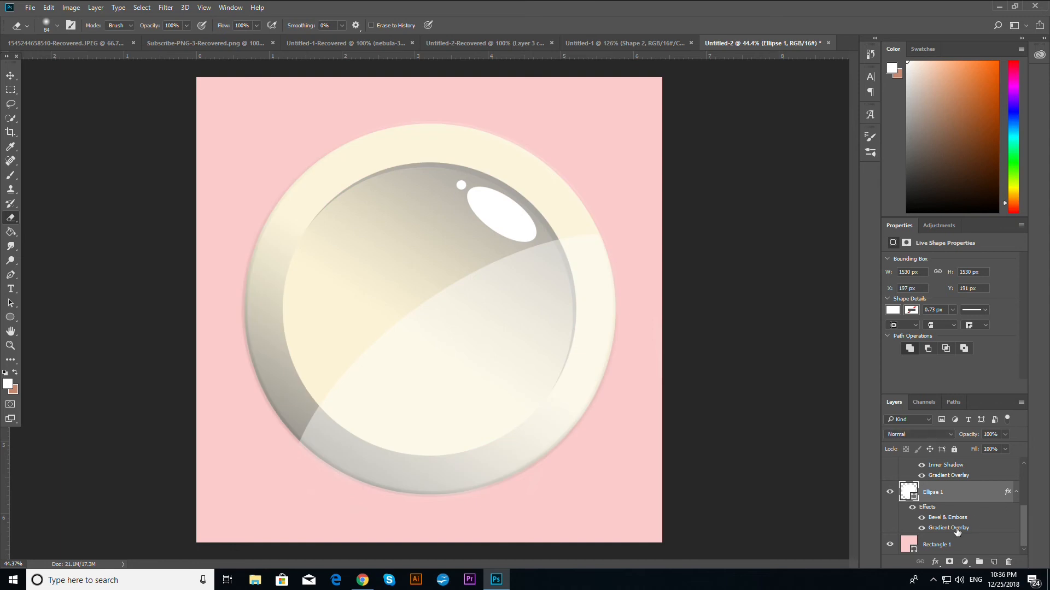
double_click(944, 529)
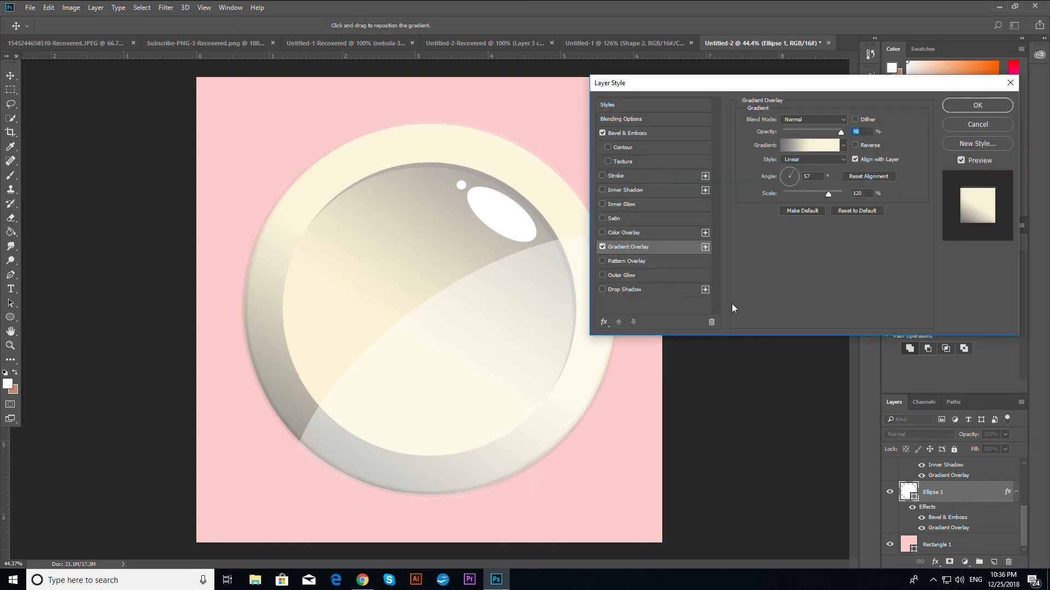
left_click(811, 146)
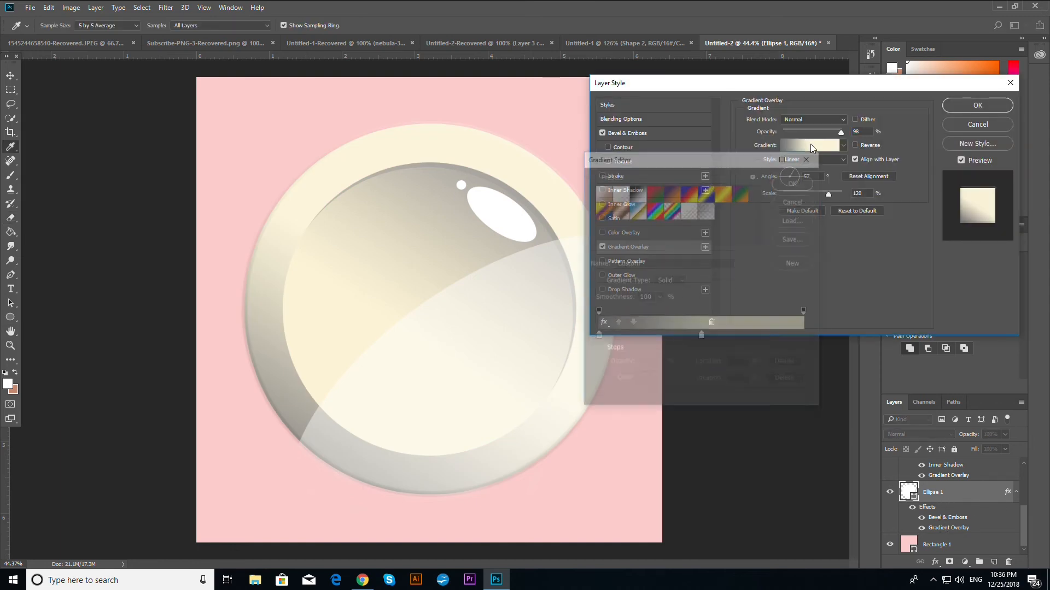
double_click(702, 338)
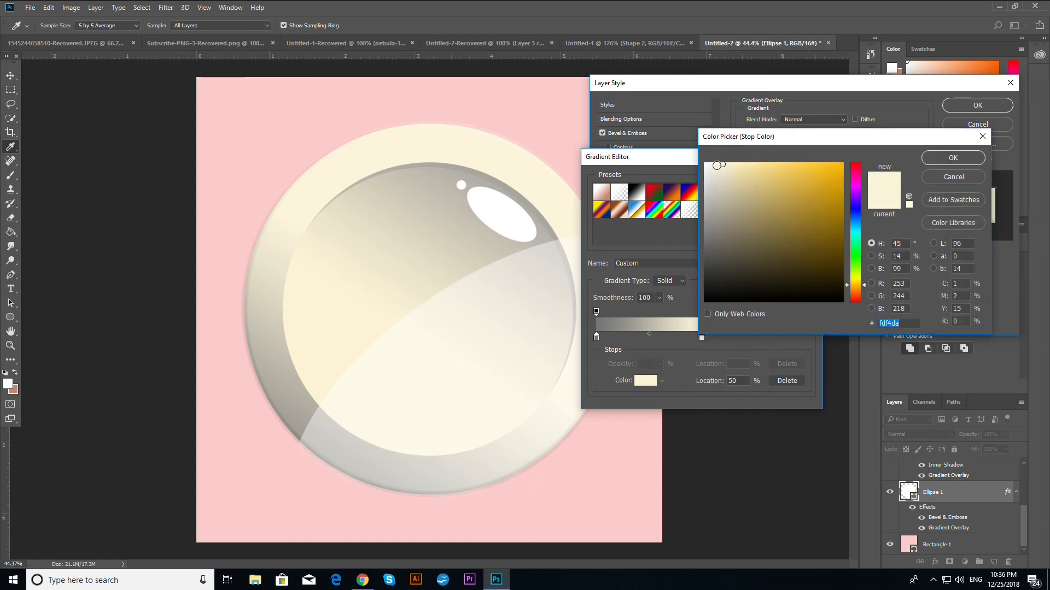
type("fcf6e5")
left_click(934, 159)
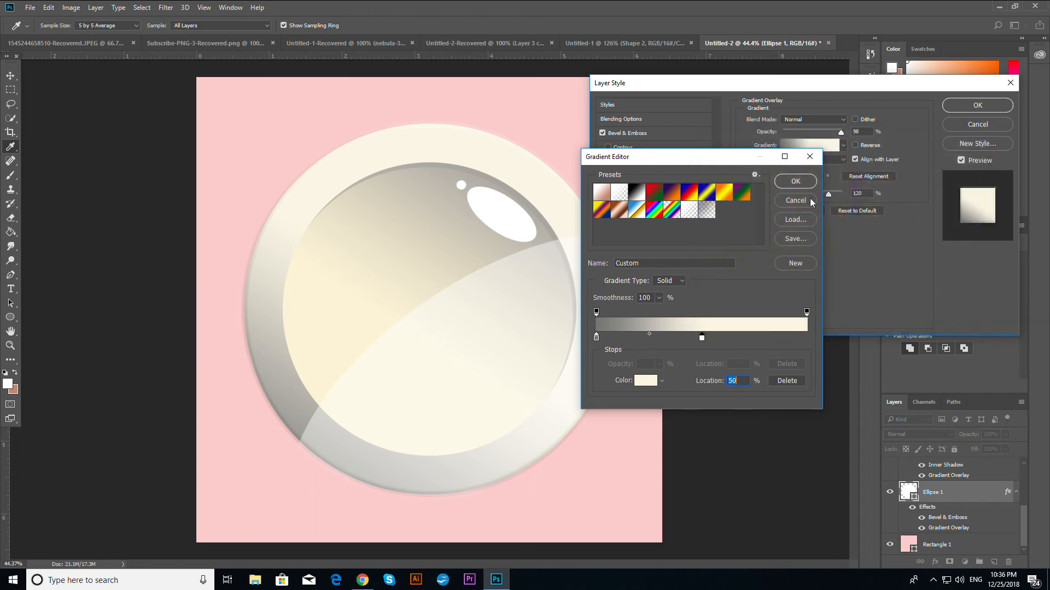
Lighten the grey stop at 0% in the larger circle's gradient to a7a5a5 and apply the layer style
double_click(596, 337)
left_click(706, 213)
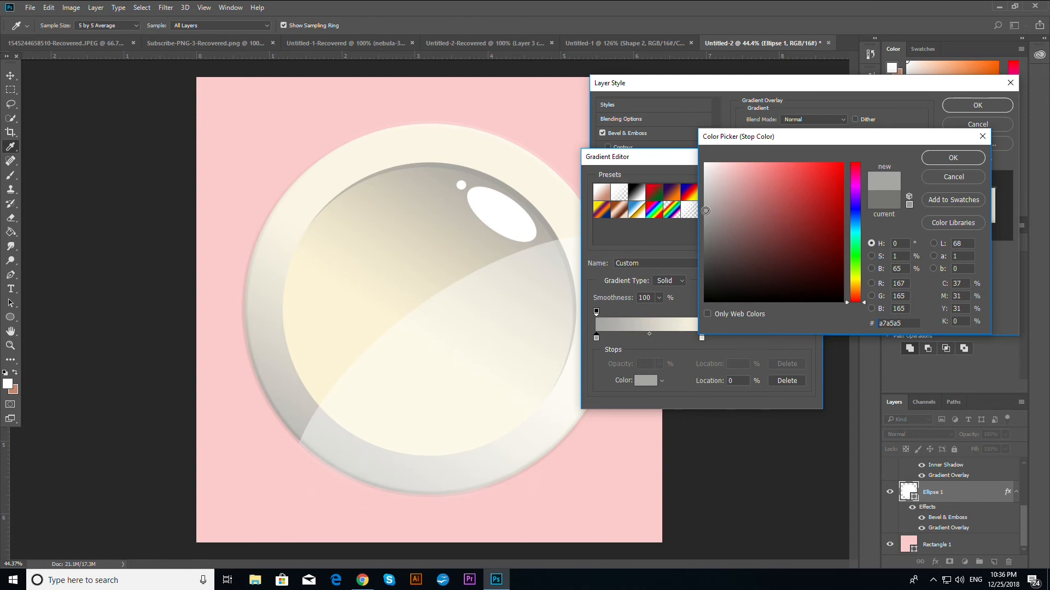
left_click(953, 158)
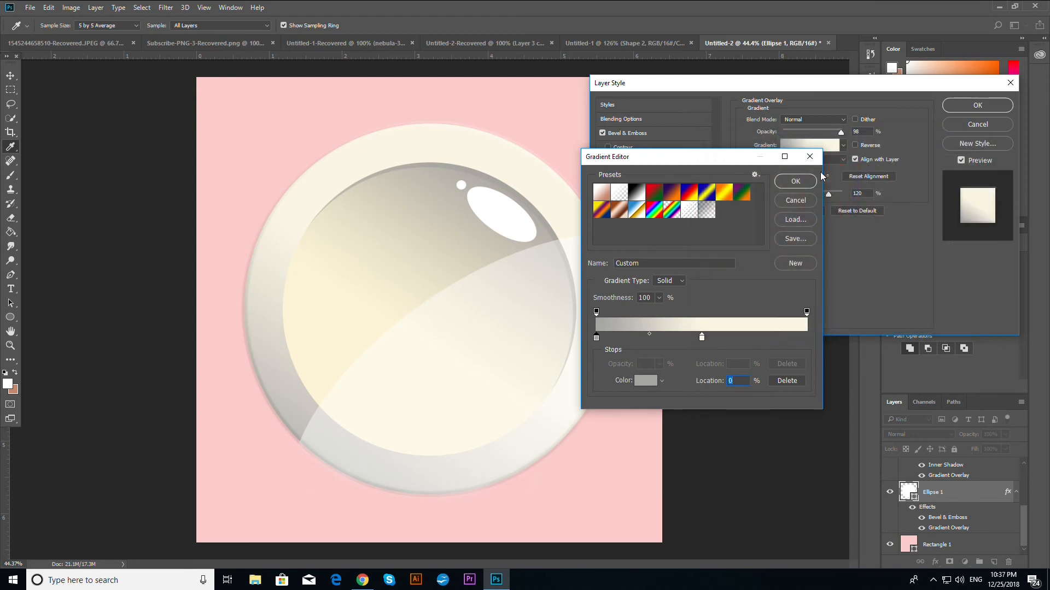
left_click(810, 182)
left_click(987, 107)
Change the cream stop at 41% in the smaller circle's gradient overlay to the paler colour fef9ea
scroll(948, 523, "up", 2)
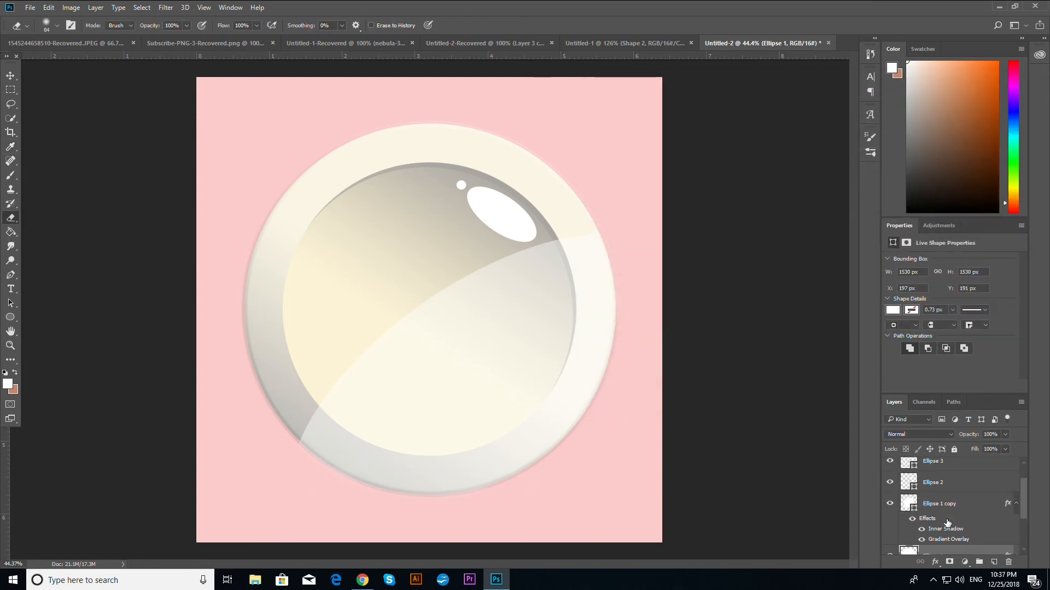
scroll(949, 519, "down", 1)
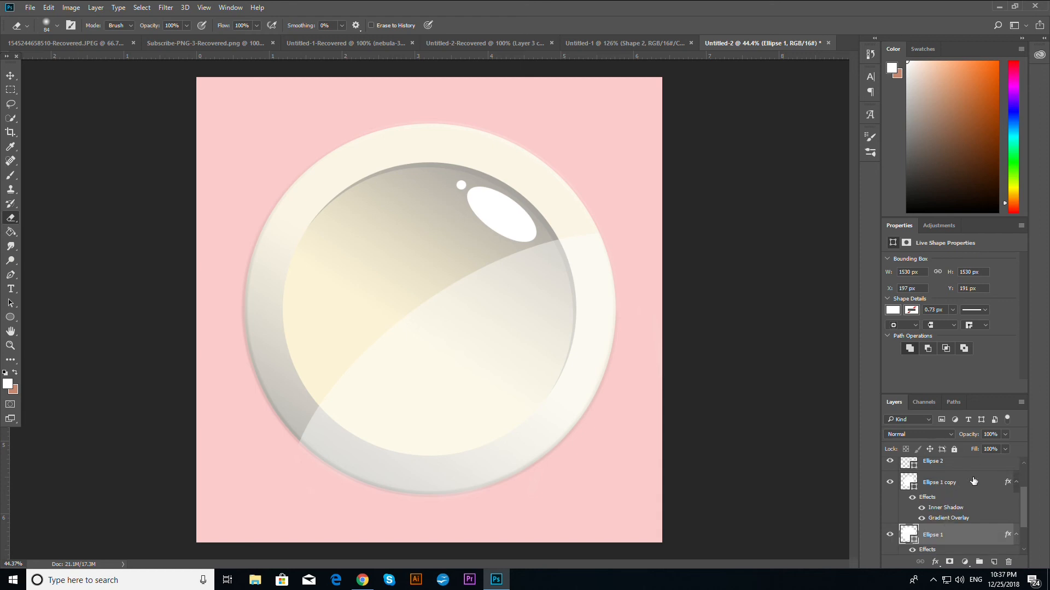
double_click(960, 519)
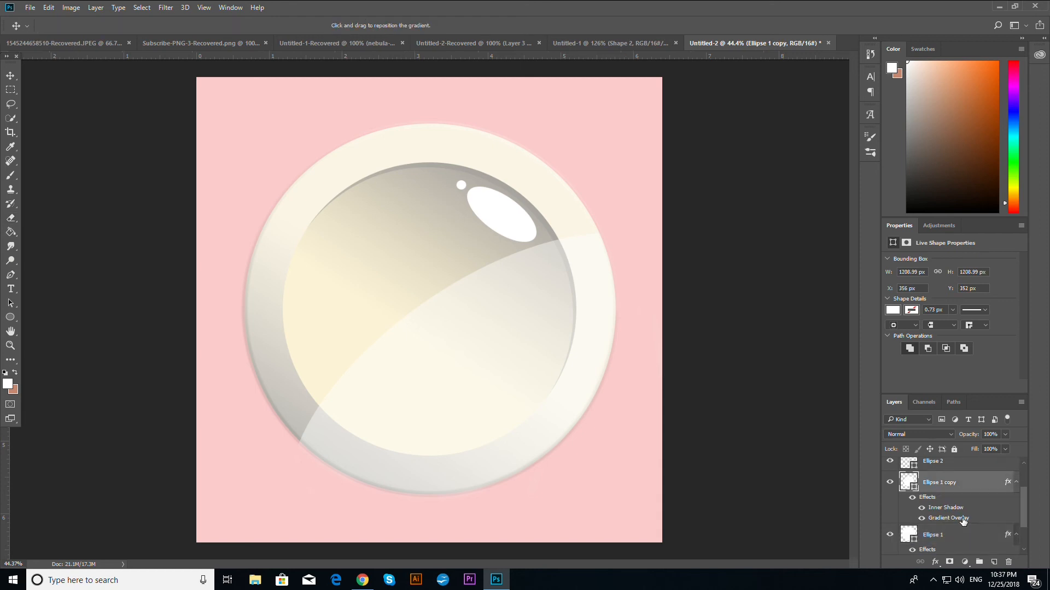
left_click(798, 145)
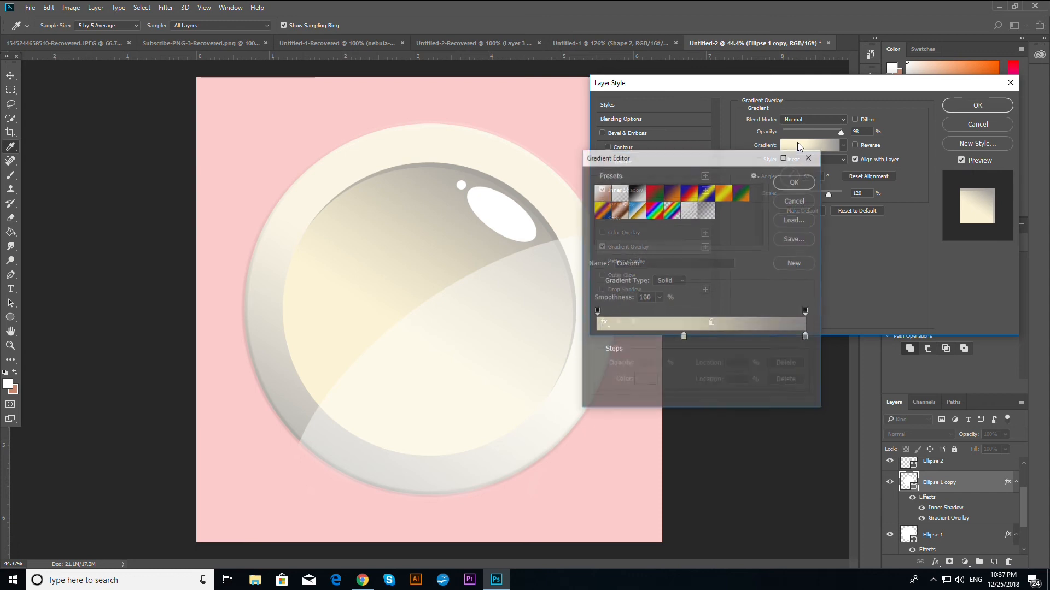
left_click(683, 339)
double_click(684, 339)
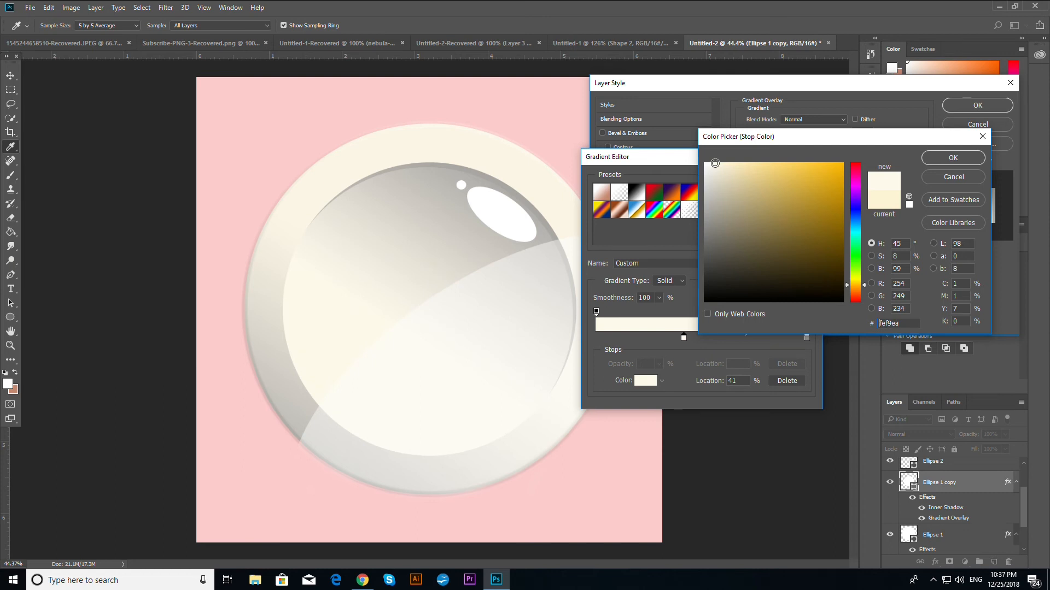
left_click(953, 157)
Lighten the grey stop at 100% in the smaller circle's gradient to a light grey and accept the gradient
double_click(806, 338)
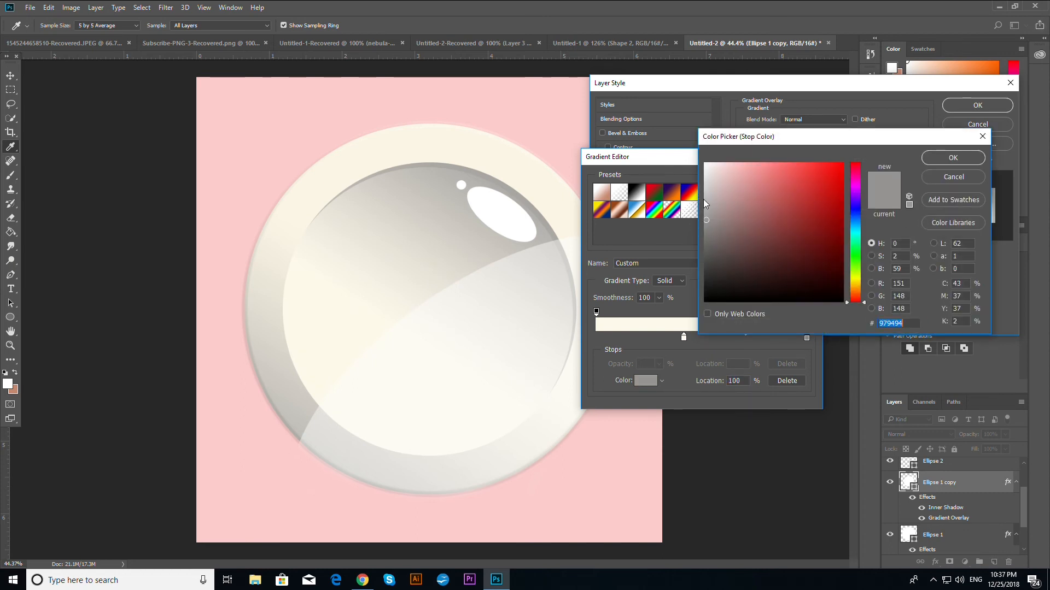
left_click(704, 204)
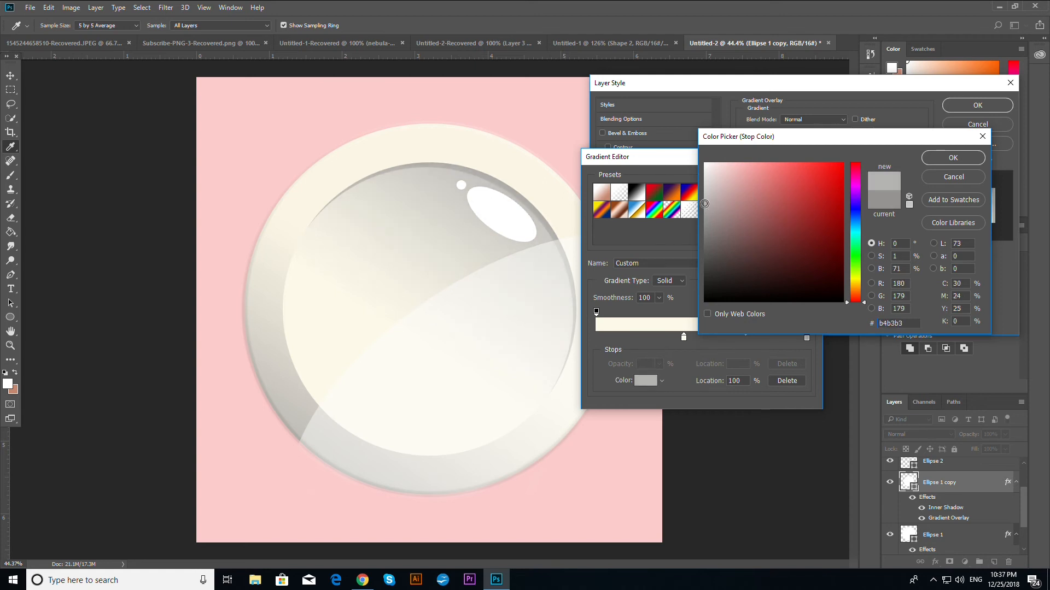
left_click_drag(705, 202, 706, 200)
left_click(953, 157)
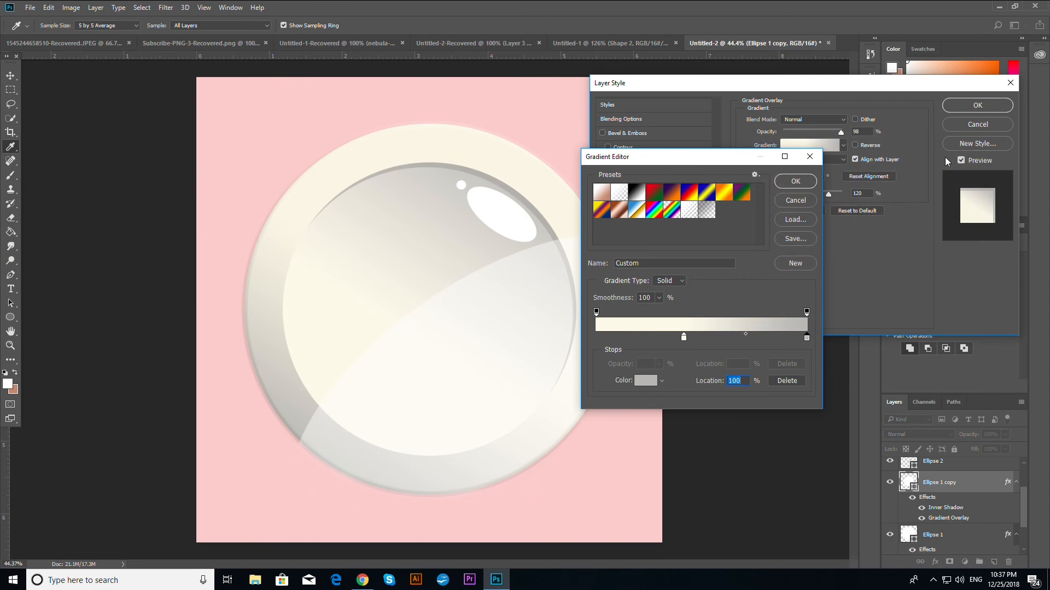
left_click(793, 181)
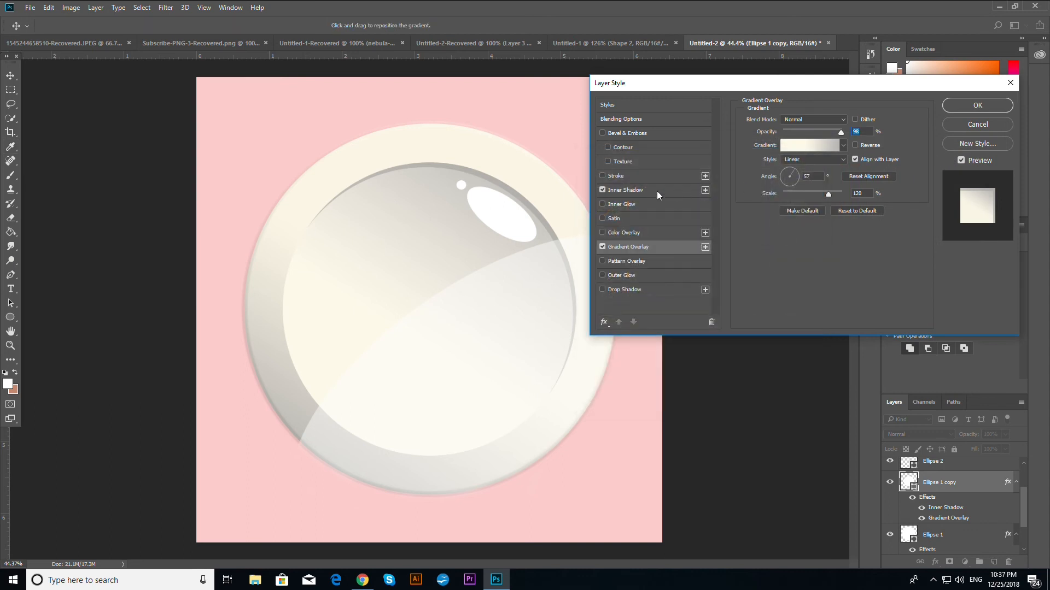
Reduce the opacity of the smaller circle's inner shadow and apply the layer style
left_click(652, 191)
left_click(802, 133)
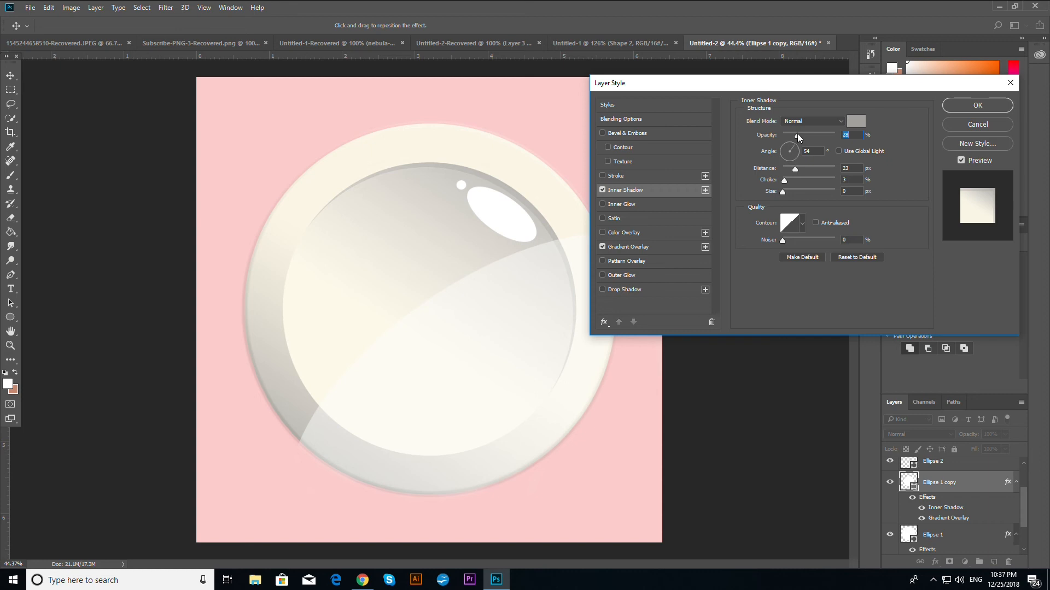
left_click(804, 135)
left_click(976, 105)
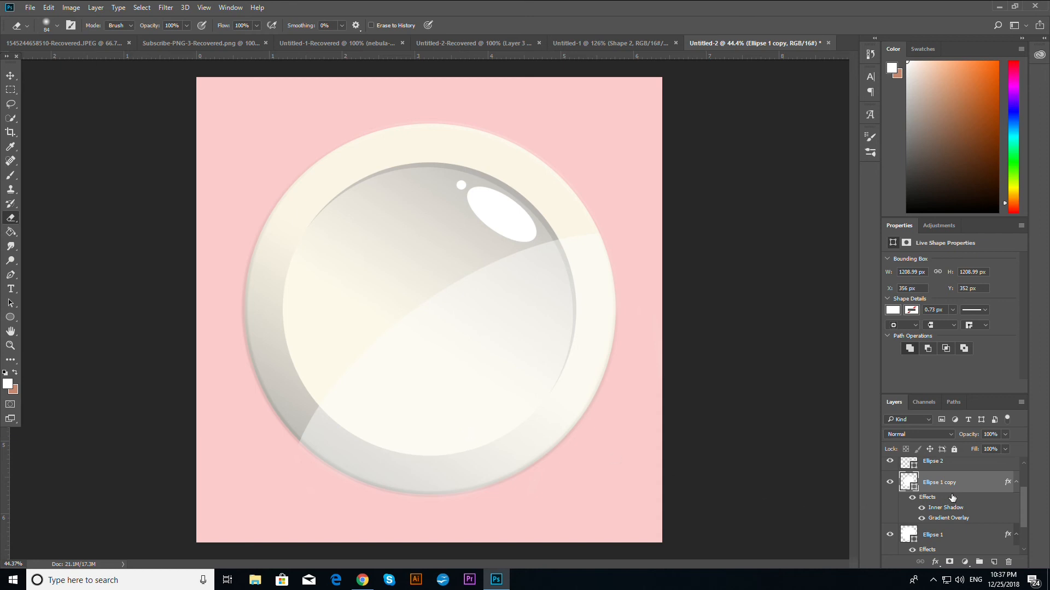
Add a new empty layer directly above the small round highlight's layer
scroll(930, 498, "up", 2)
left_click(889, 469)
left_click(890, 470)
left_click(944, 491)
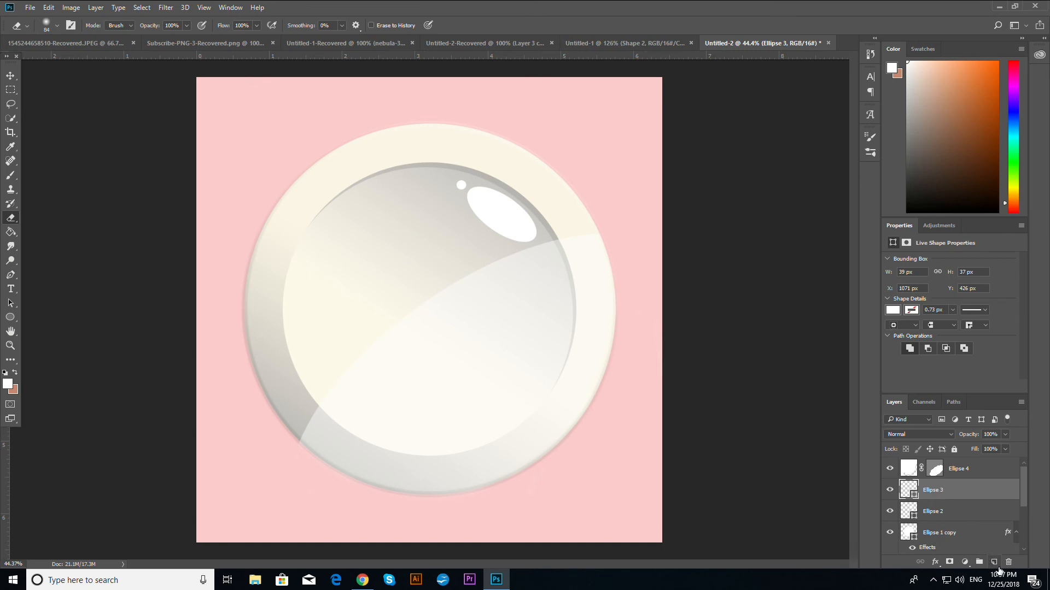
left_click(994, 562)
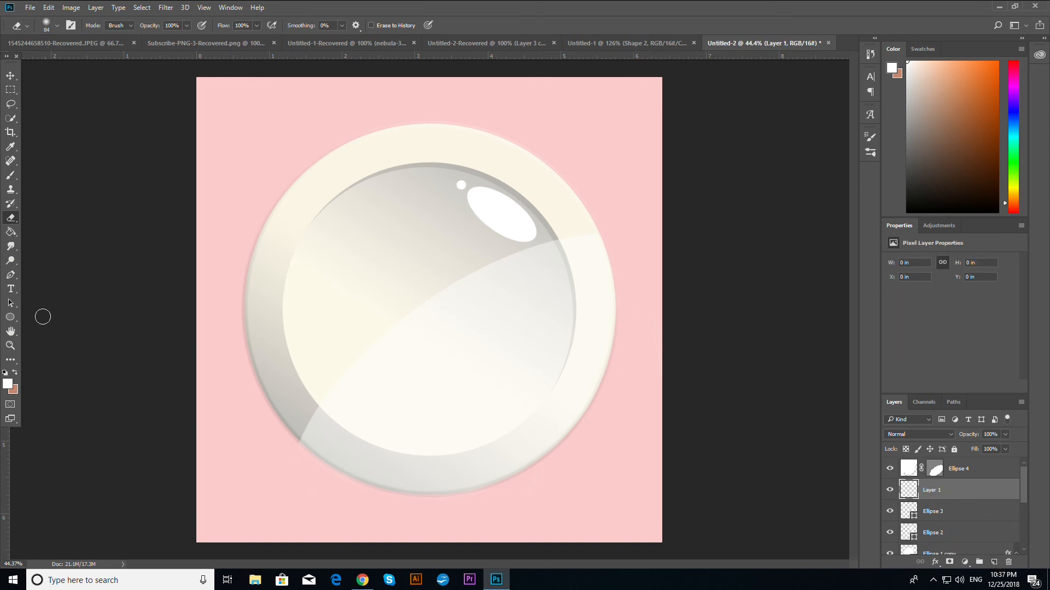
Draw a heart custom shape about 659 by 574 px with white fill and no stroke inside the inner circle
left_click(14, 316)
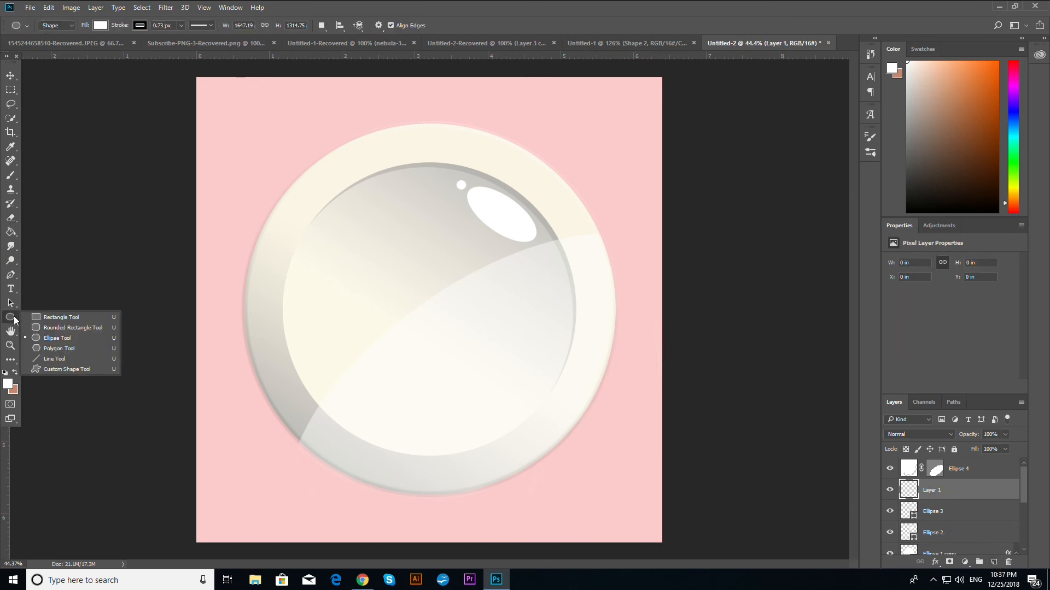
left_click(59, 370)
left_click(429, 24)
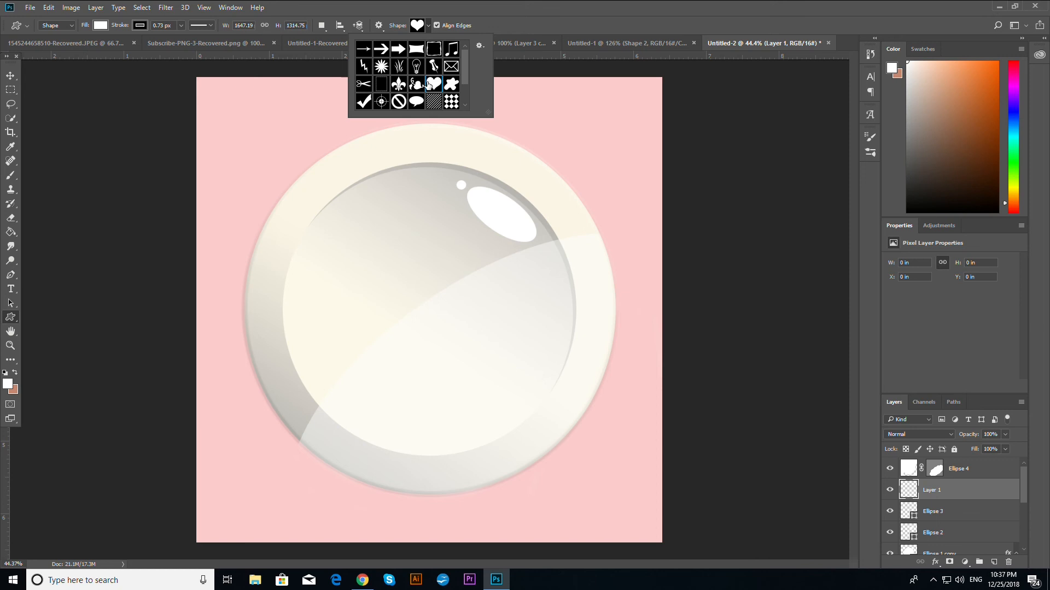
left_click(140, 26)
left_click(94, 48)
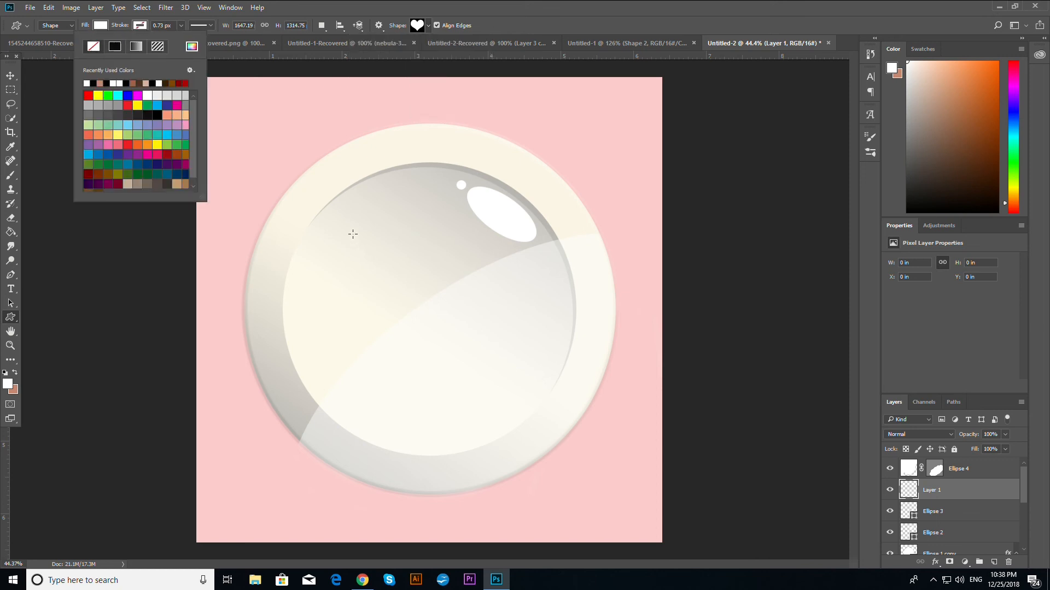
left_click_drag(352, 234, 520, 368)
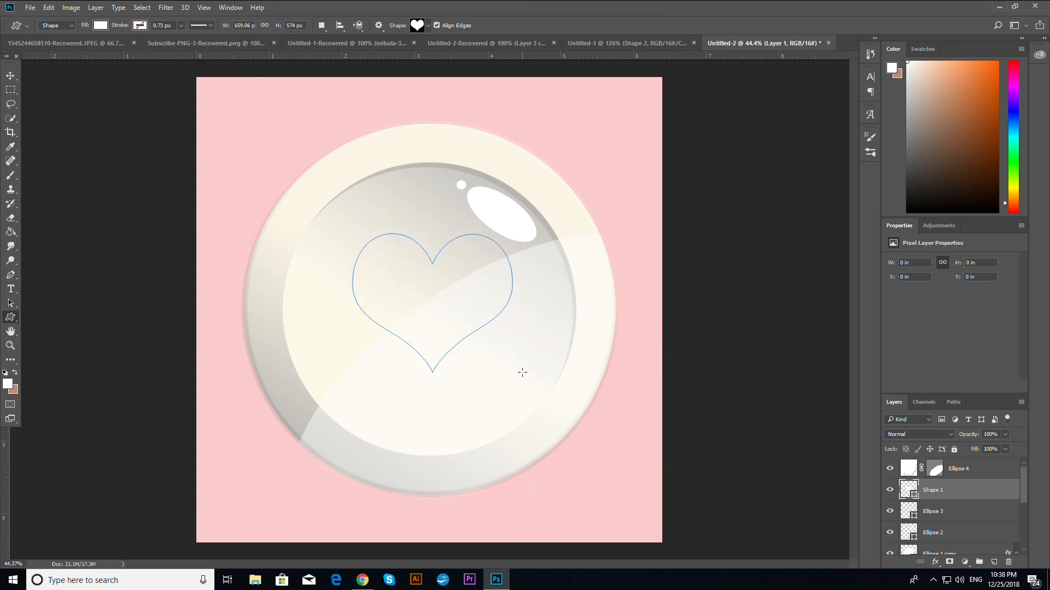
Move the heart slightly down so it sits centred in the inner circle, and commit the transform
left_click(11, 76)
key("ctrl+t")
left_click_drag(473, 274, 469, 287)
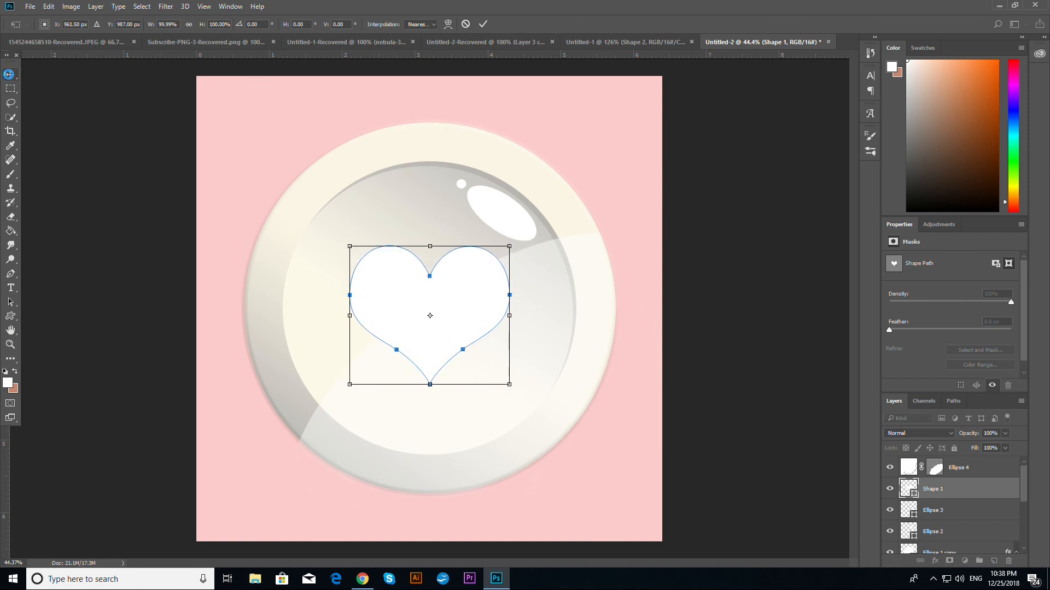
left_click(10, 75)
left_click(468, 219)
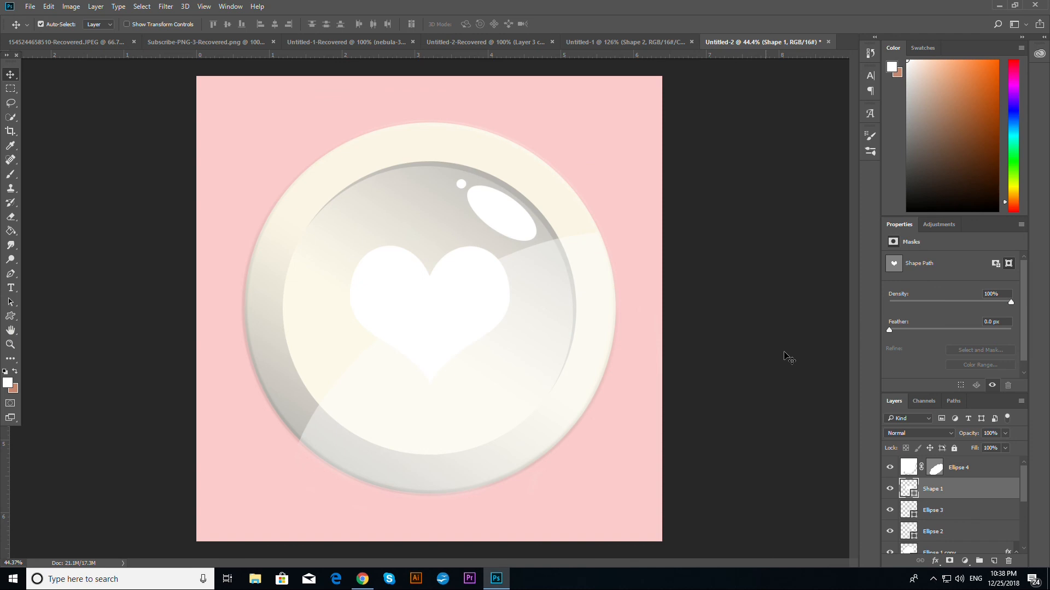
Give the heart a colour overlay in soft pink fbb8b8 and apply the layer style
double_click(967, 489)
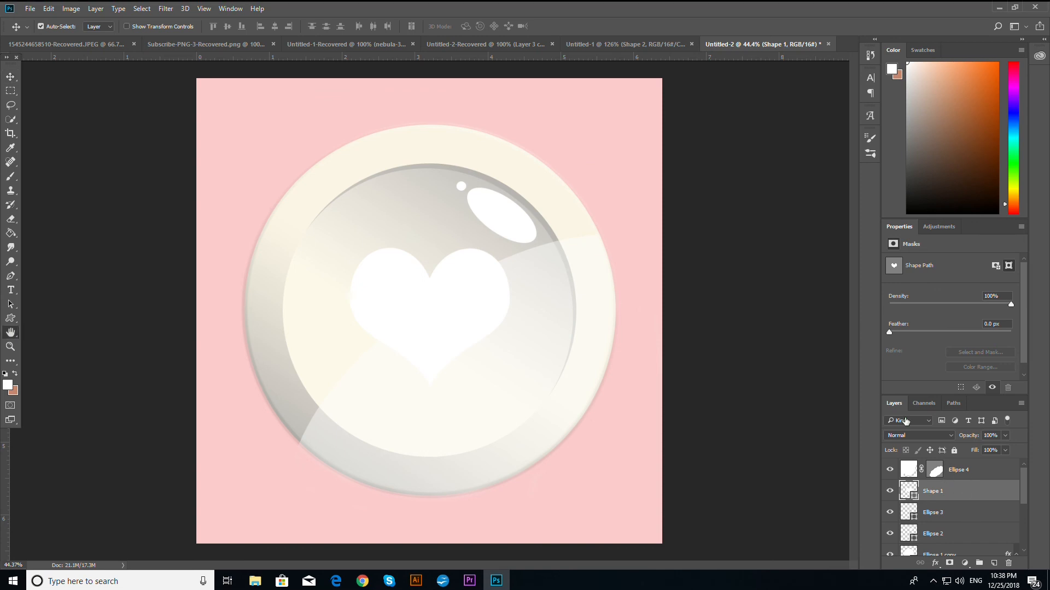
left_click(623, 233)
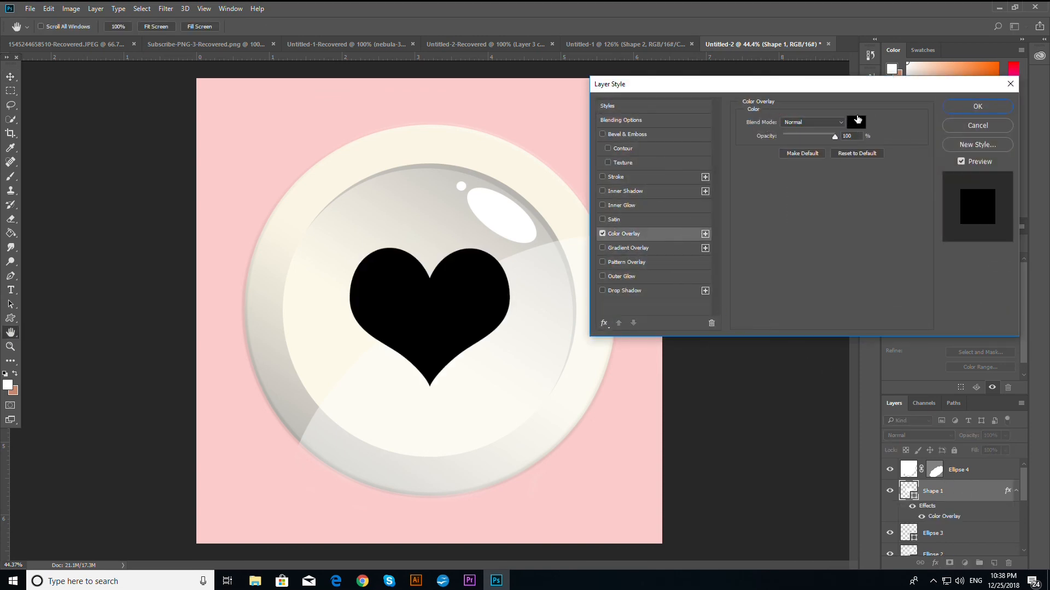
left_click(856, 121)
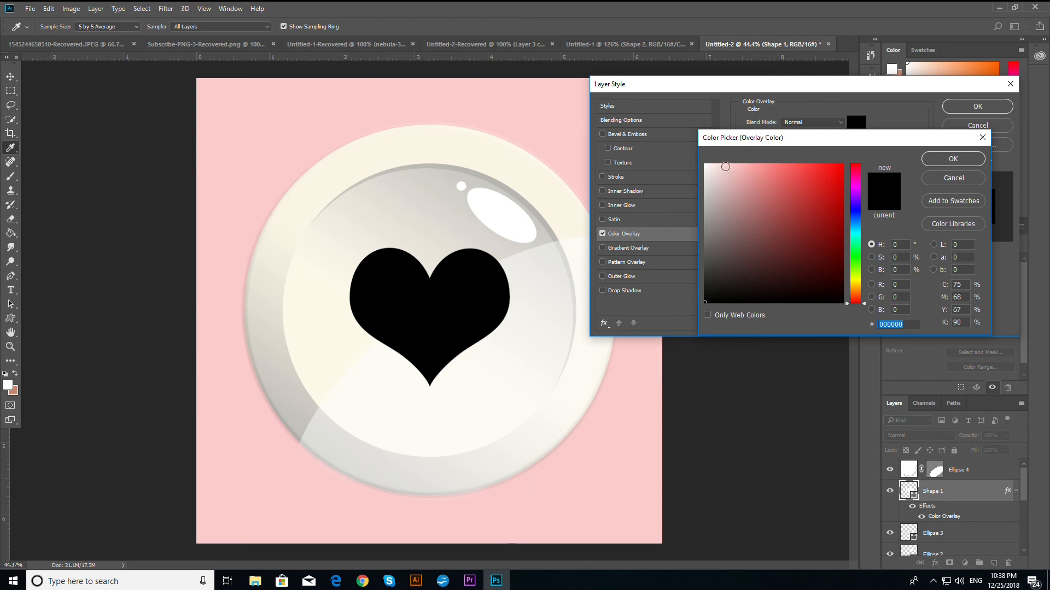
left_click(722, 166)
left_click_drag(722, 166, 745, 165)
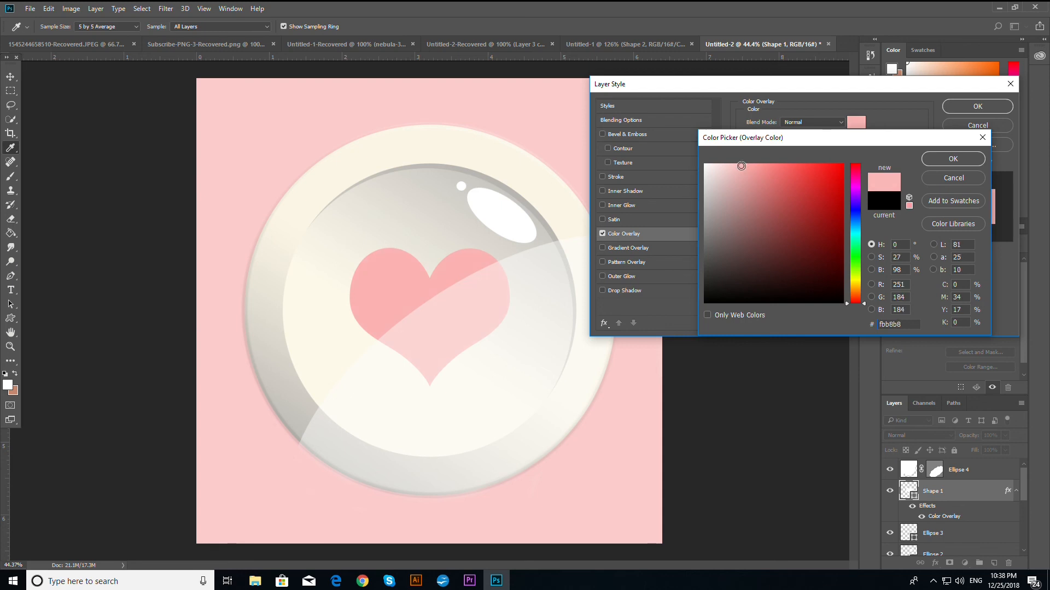
left_click(953, 159)
left_click(969, 107)
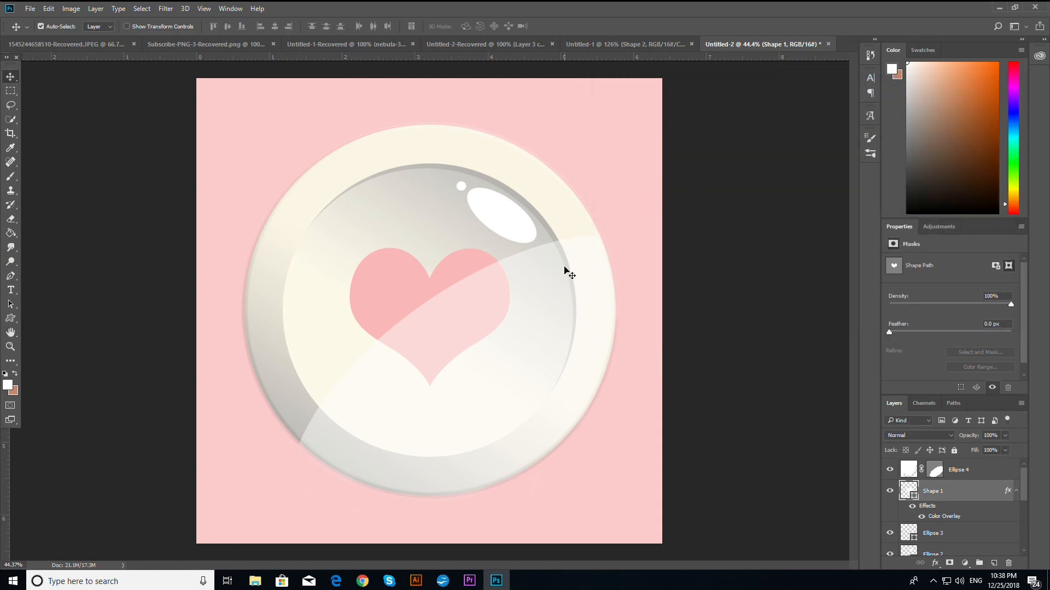
Lower the opacity of the masked reflection layer above the heart to 52%
left_click(909, 471)
left_click(1004, 435)
left_click_drag(983, 447, 979, 448)
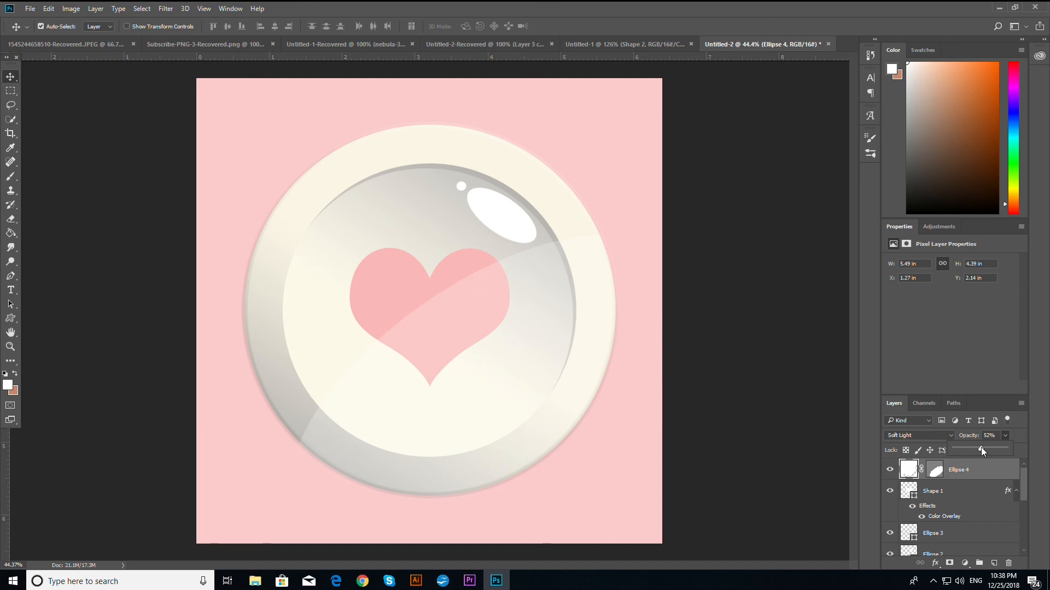
left_click(1008, 434)
Enable a drop shadow on the larger circle and set its size to about 139 px
scroll(966, 521, "down", 4)
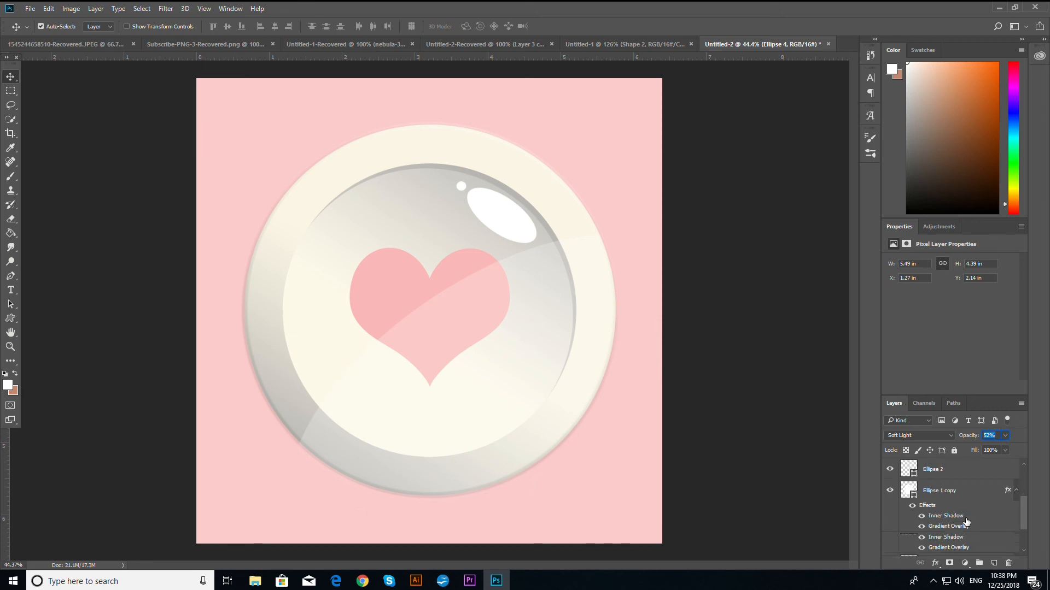
left_click(964, 495)
left_click(890, 494)
left_click(890, 495)
double_click(968, 493)
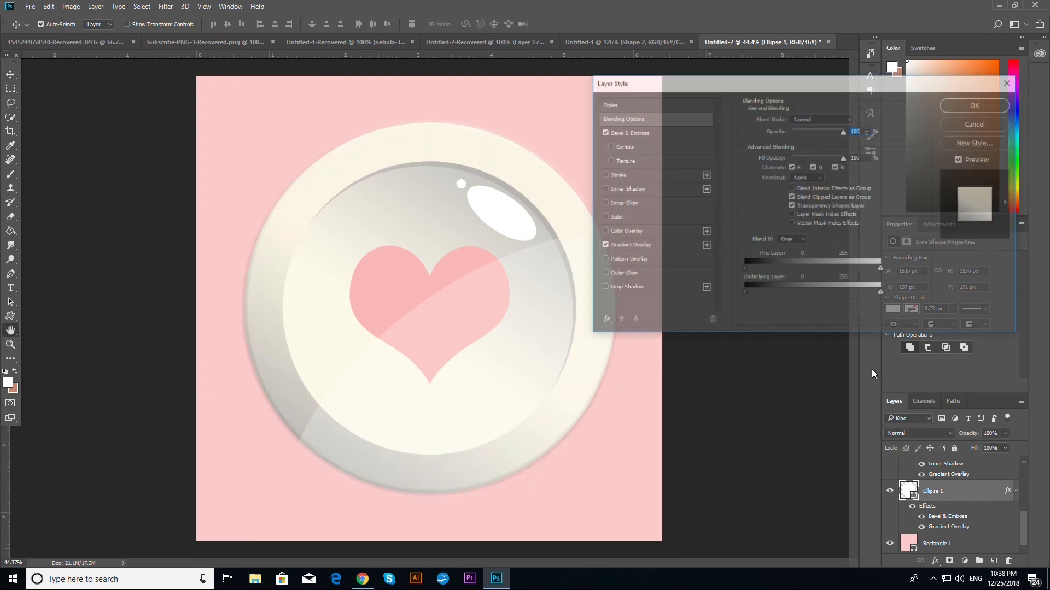
left_click(622, 289)
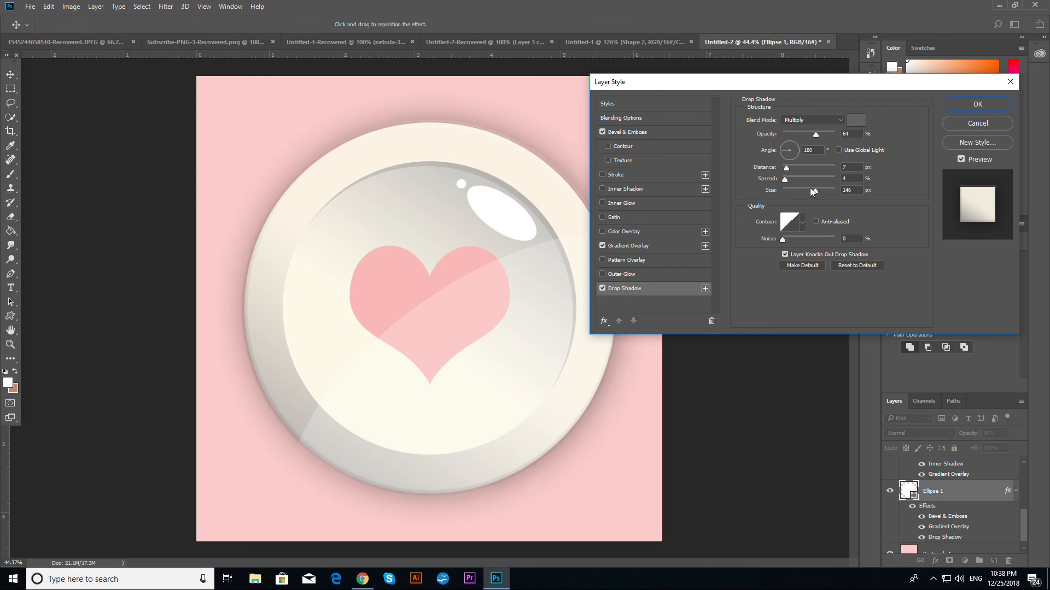
mouse_move(813, 189)
left_mouse_down()
mouse_move(800, 189)
mouse_move(812, 189)
left_mouse_up()
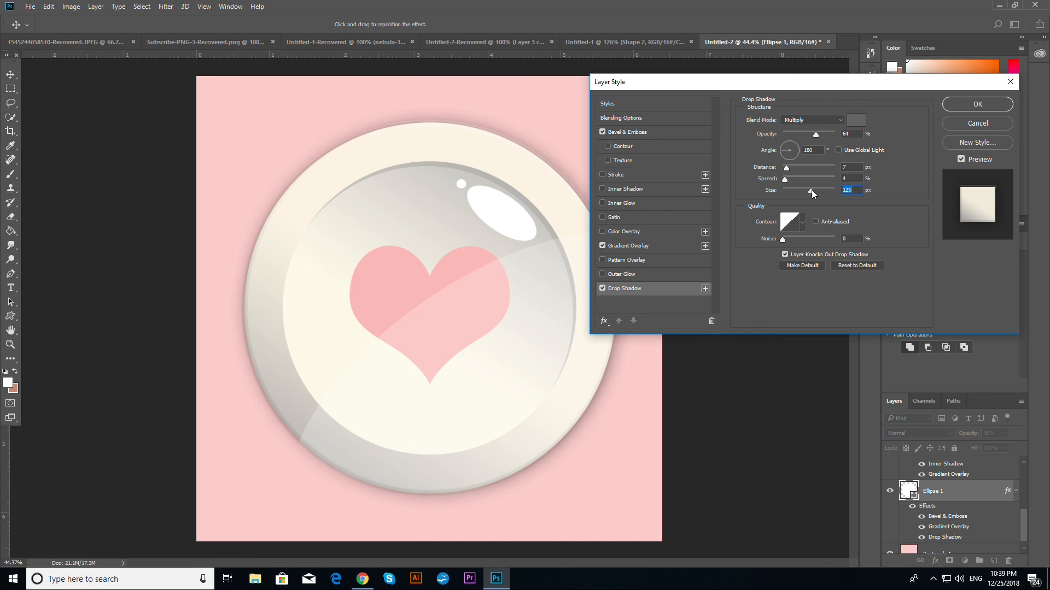
Darken the drop shadow colour to grey 515151 and apply the larger circle's layer style
left_click(856, 120)
left_click(727, 194)
mouse_move(727, 192)
left_mouse_down()
mouse_move(706, 200)
mouse_move(704, 256)
left_mouse_up()
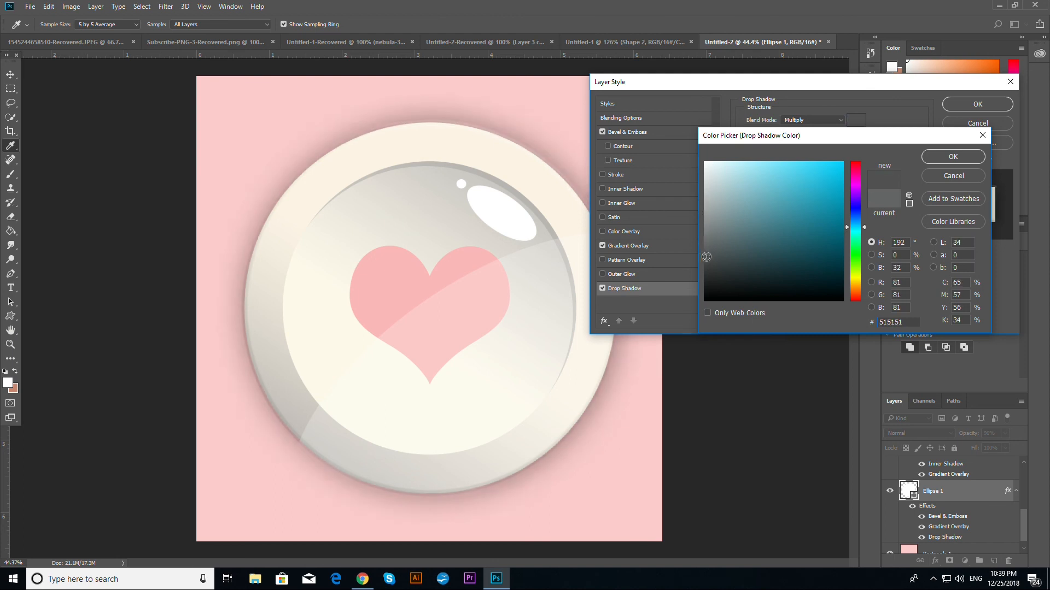
left_click(952, 157)
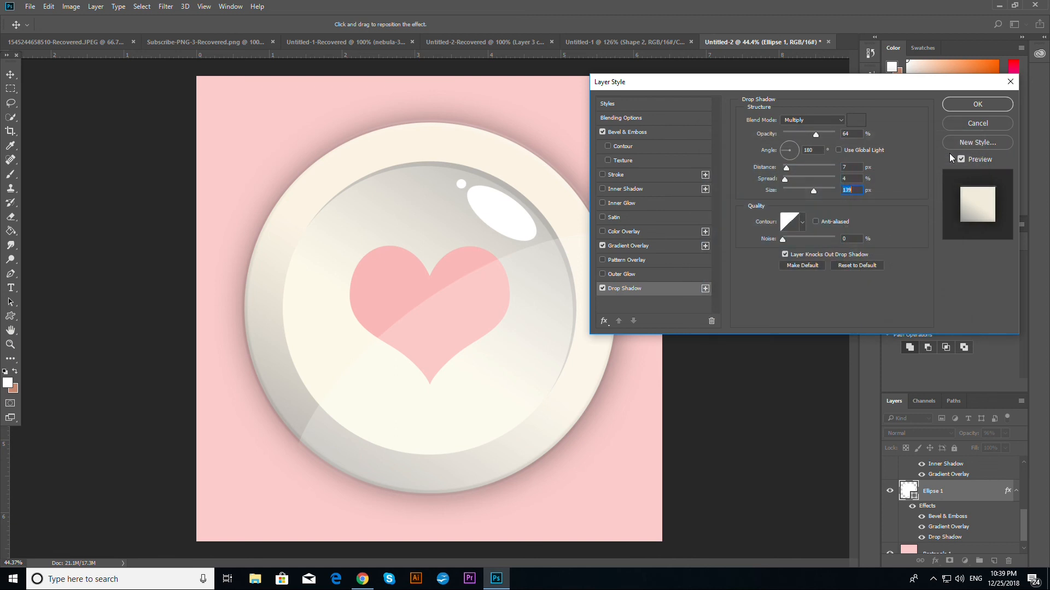
left_click(978, 106)
Change the background rectangle's fill to the paler pink ffe4e7
scroll(952, 492, "down", 1)
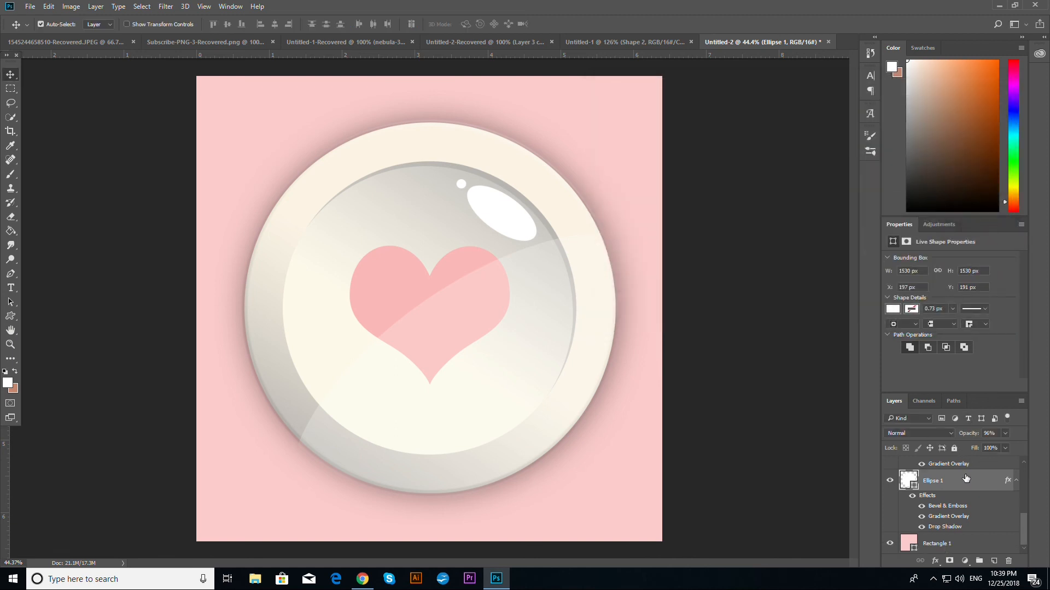
double_click(914, 553)
left_click_drag(858, 235, 857, 170)
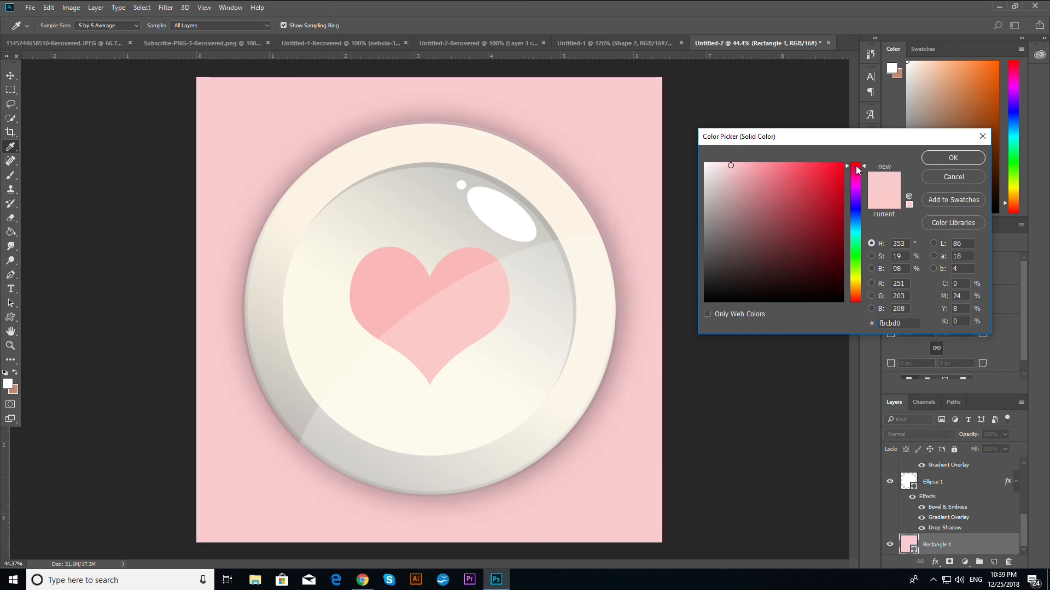
left_click(716, 163)
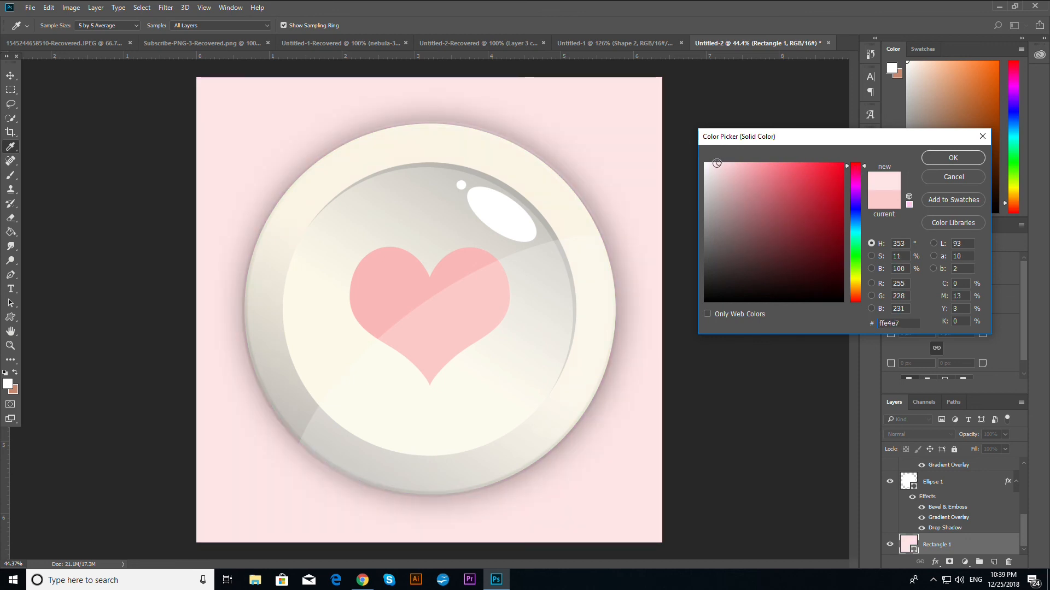
left_click(930, 158)
Undo the last move of the background rectangle
scroll(520, 180, "up", 2)
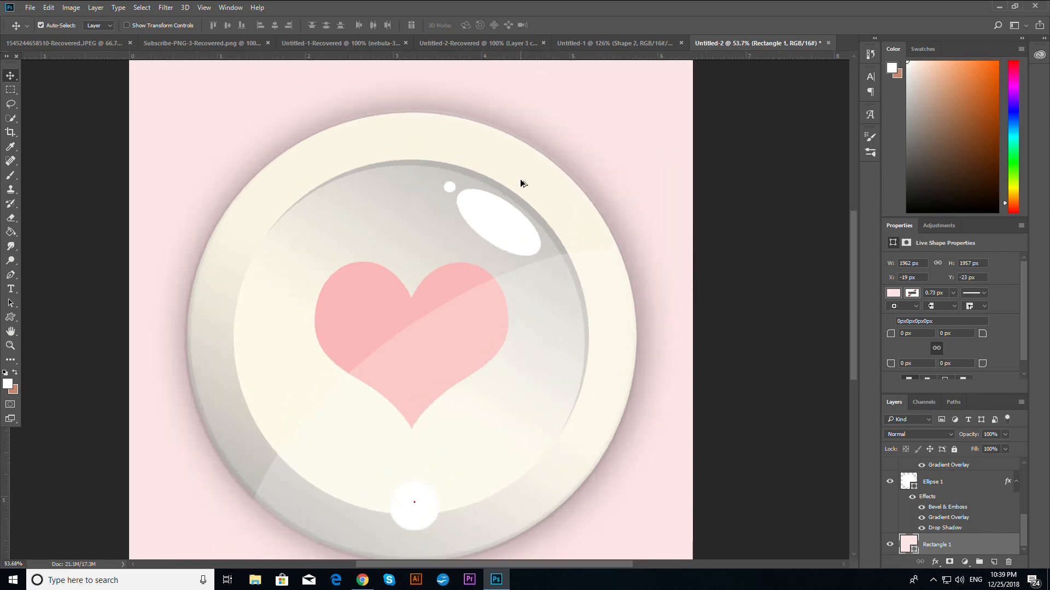
scroll(521, 180, "down", 1)
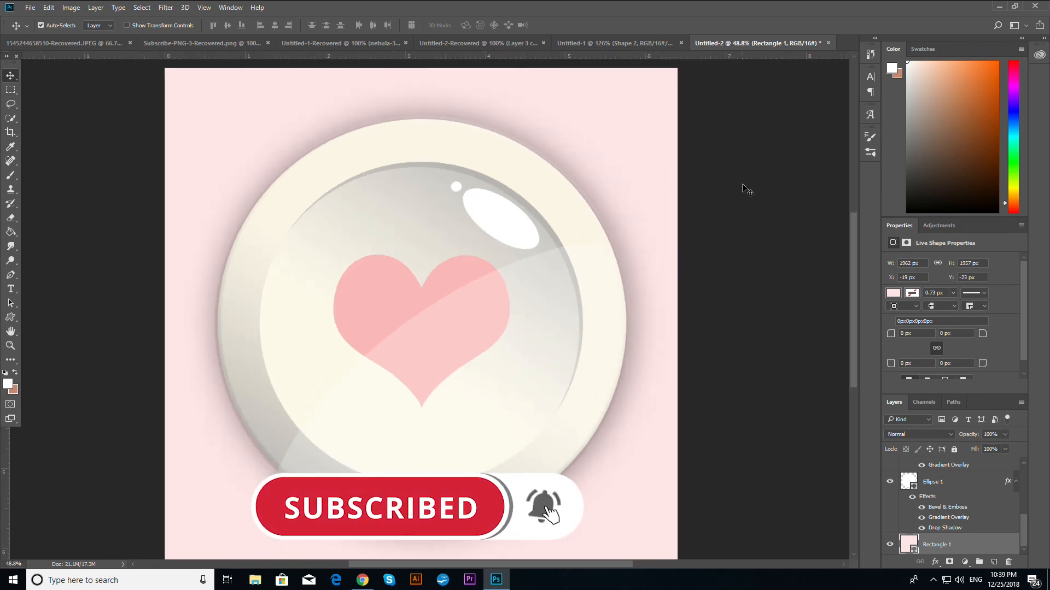
key("ctrl+z")
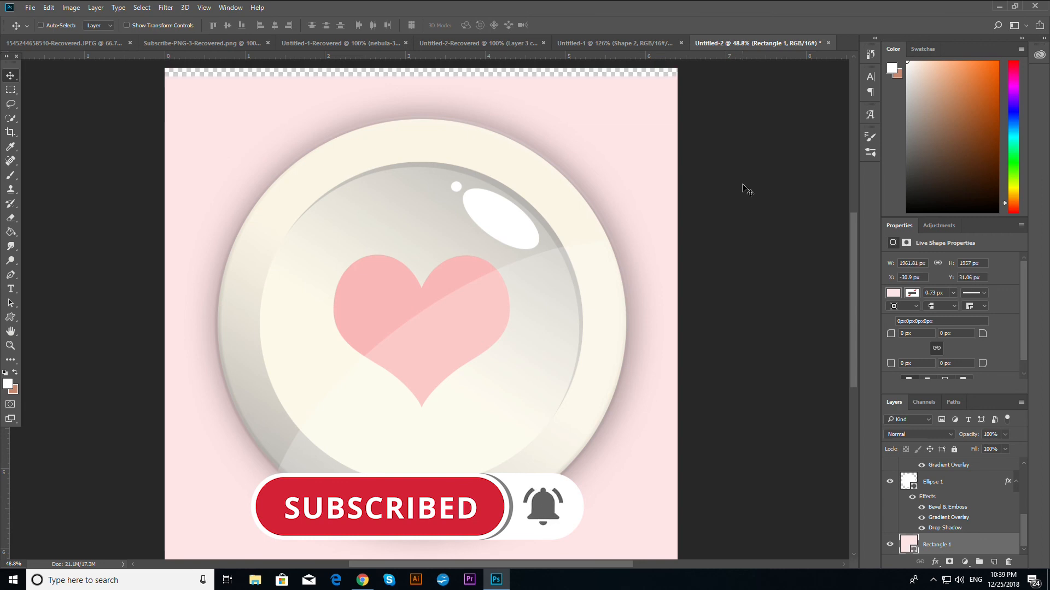